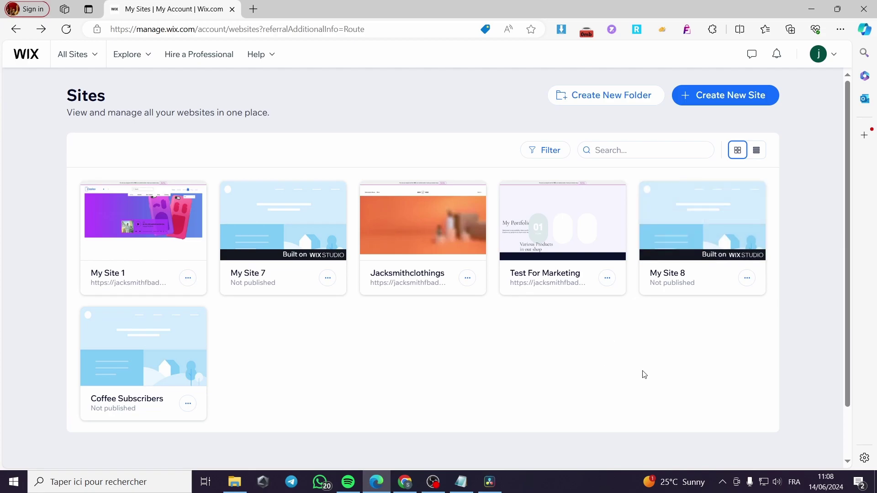
Open the Jacksmithclothings site's dashboard from the sites list and review its store setup checklist.
{"action": "scroll", "coordinate": [630, 365], "scroll_direction": "down", "scroll_amount": 1}
{"action": "scroll", "coordinate": [639, 375], "scroll_direction": "up", "scroll_amount": 1}
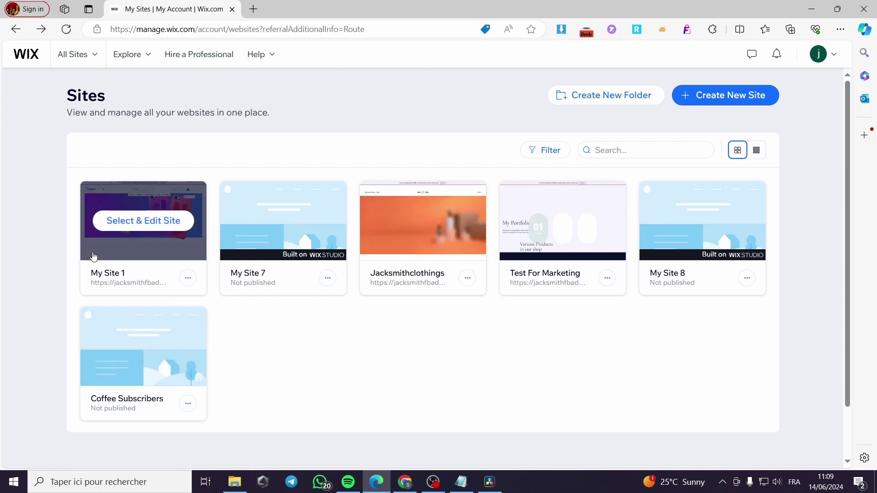
{"action": "mouse_move", "coordinate": [431, 230]}
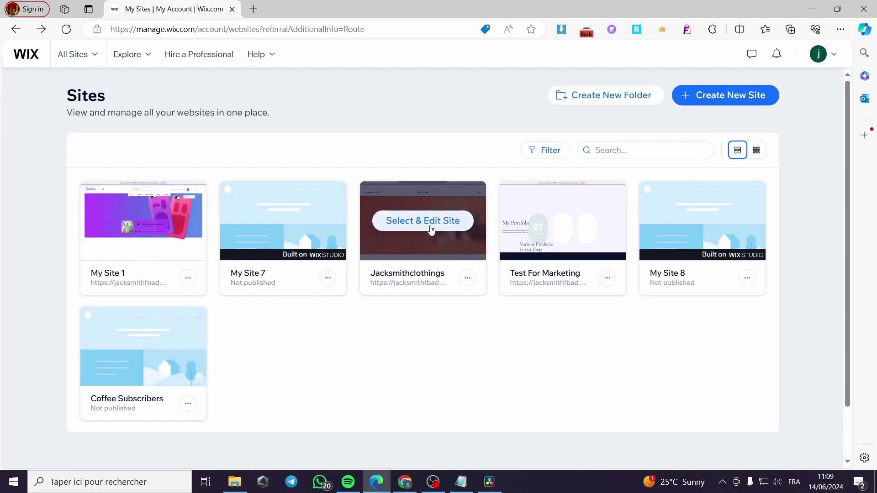
{"action": "left_click", "coordinate": [418, 226]}
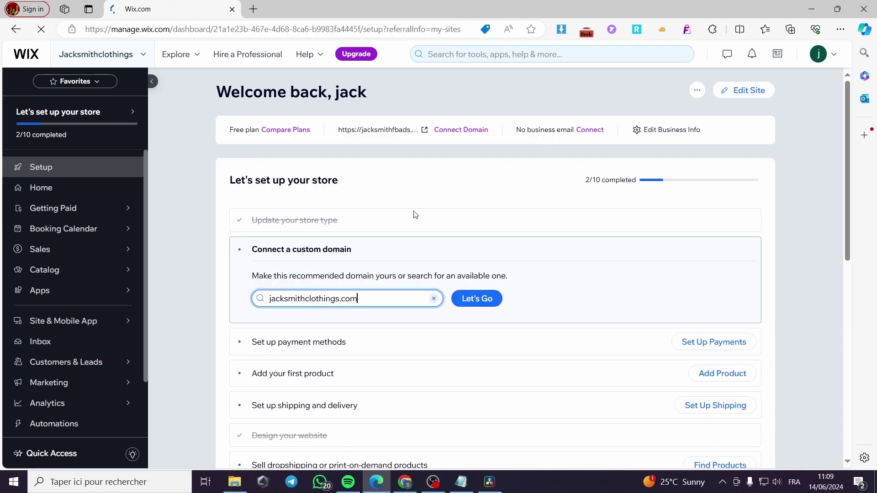
{"action": "scroll", "coordinate": [611, 305], "scroll_direction": "down", "scroll_amount": 5}
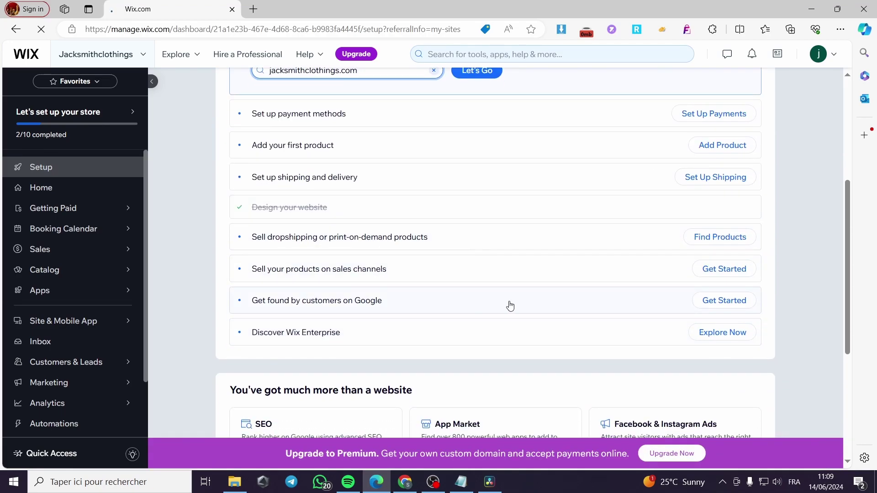
{"action": "scroll", "coordinate": [503, 297], "scroll_direction": "up", "scroll_amount": 5}
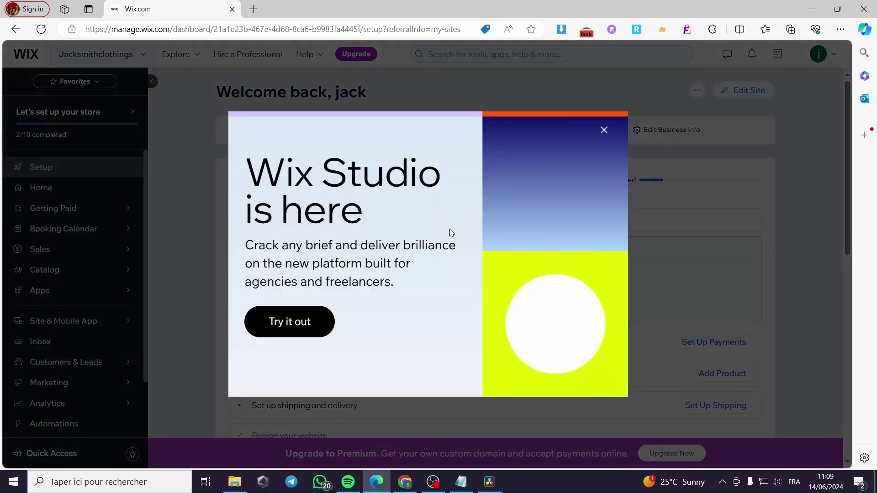
Dismiss the Wix Studio promotion, open the Jacksmithclothings site for editing, and look over the Home page's Welcome section.
{"action": "left_click", "coordinate": [604, 131]}
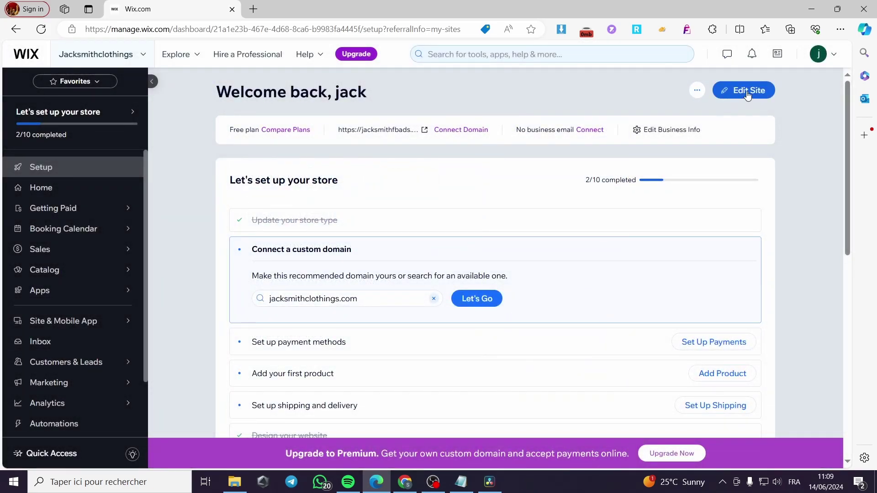
{"action": "left_click", "coordinate": [745, 92]}
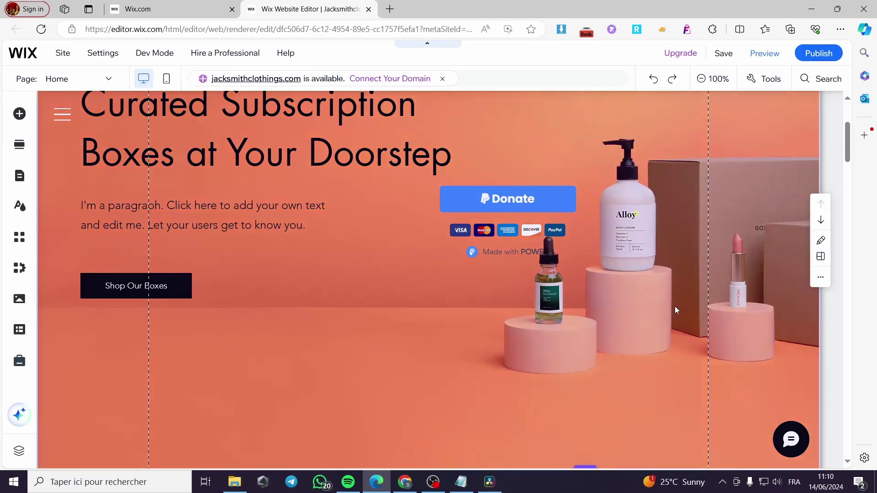
{"action": "scroll", "coordinate": [639, 329], "scroll_direction": "up", "scroll_amount": 4}
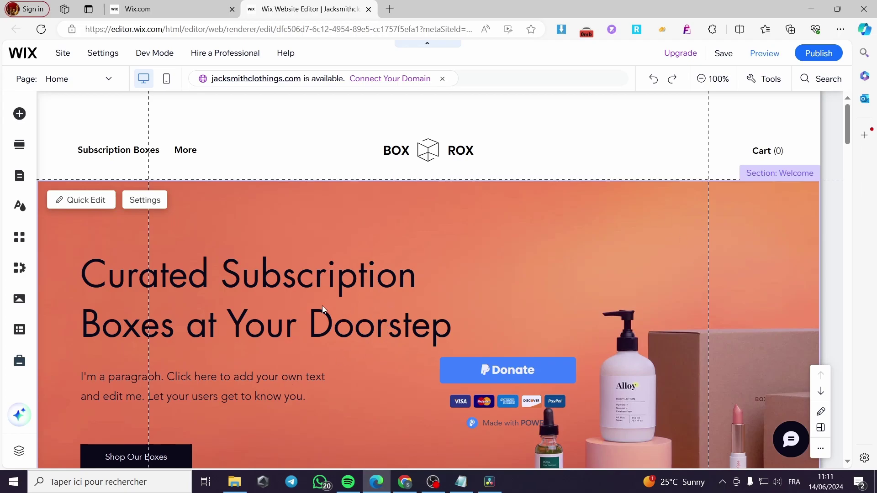
{"action": "scroll", "coordinate": [441, 312], "scroll_direction": "down", "scroll_amount": 3}
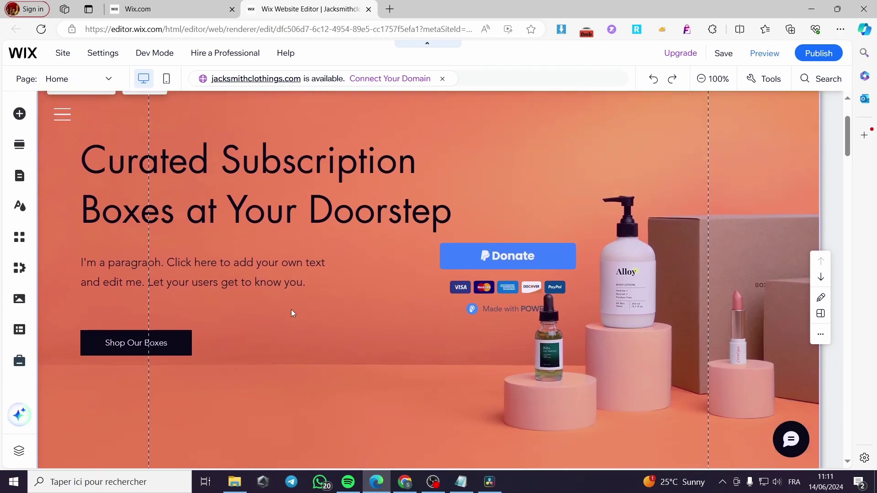
{"action": "scroll", "coordinate": [331, 291], "scroll_direction": "up", "scroll_amount": 3}
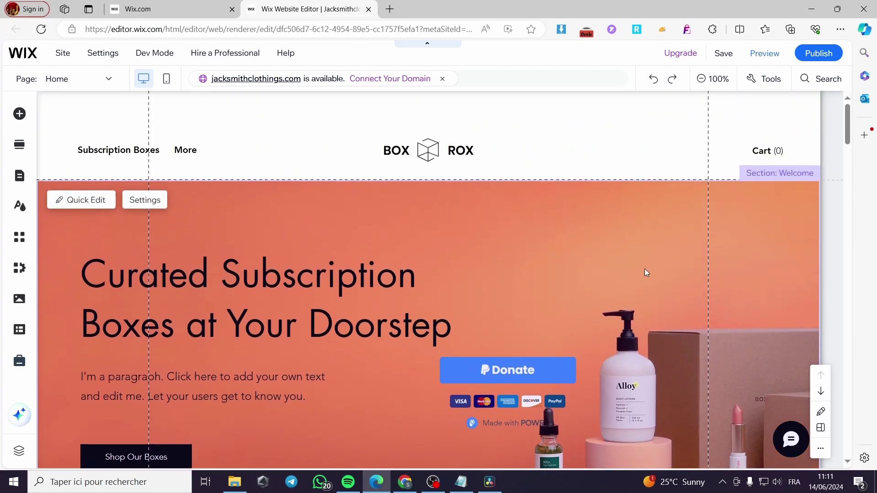
Browse the addable menu and anchor elements, going through the themed and horizontal designs to the vertical menus.
{"action": "left_click", "coordinate": [20, 115]}
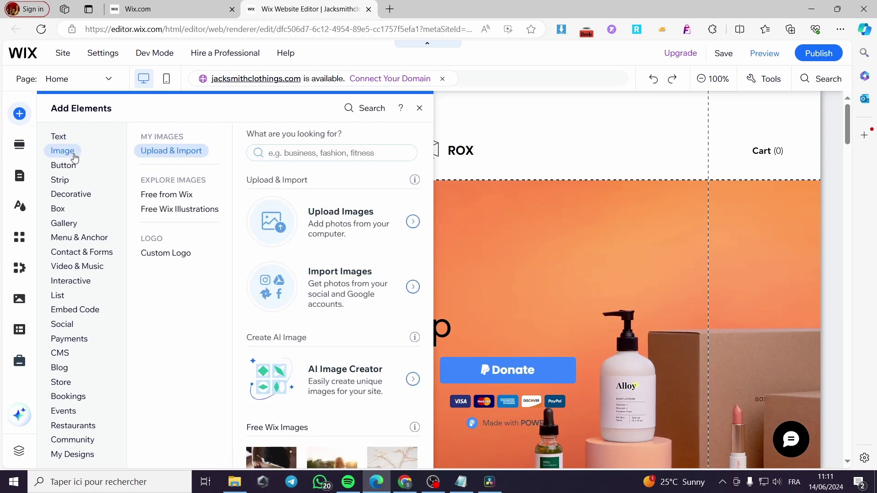
{"action": "mouse_move", "coordinate": [49, 153]}
{"action": "mouse_move", "coordinate": [45, 242]}
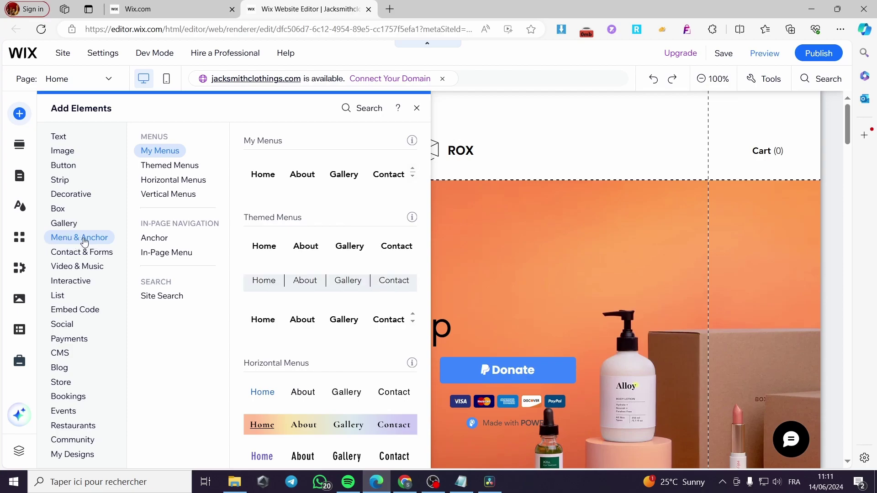
{"action": "left_click", "coordinate": [183, 166]}
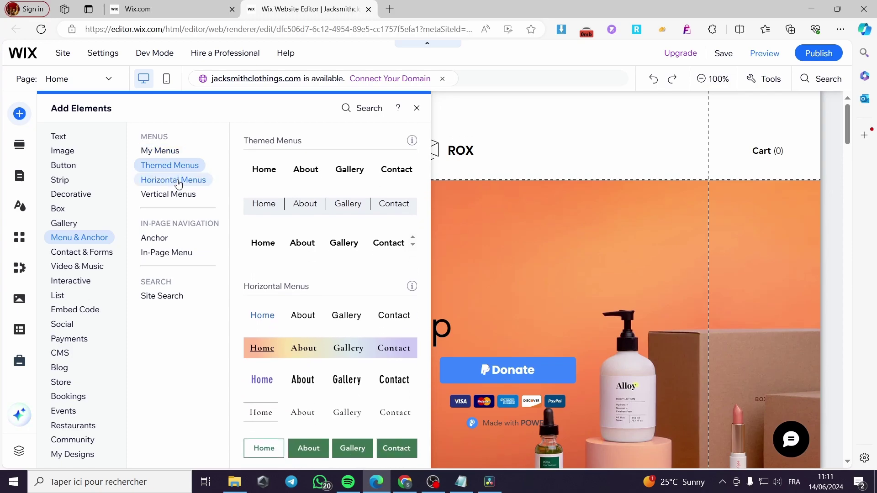
{"action": "left_click", "coordinate": [178, 183]}
{"action": "left_click", "coordinate": [168, 197]}
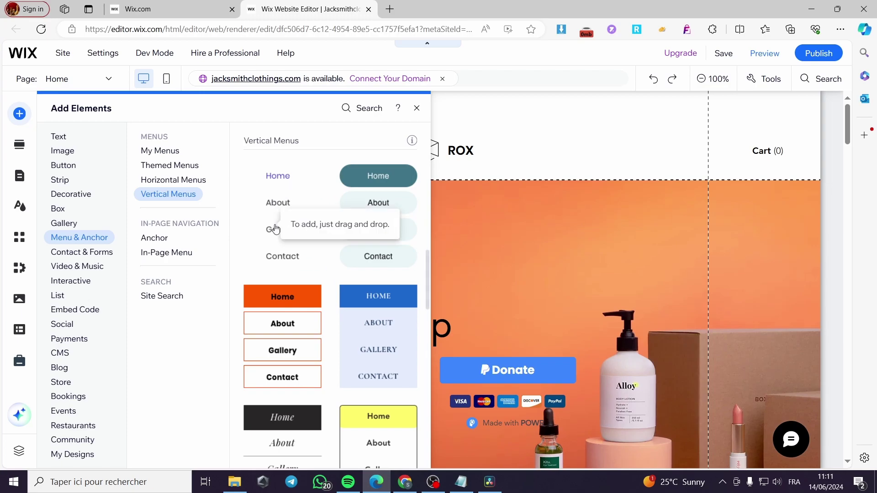
Add the plain text vertical menu to the Welcome section and place it along the section's right edge.
{"action": "scroll", "coordinate": [315, 334], "scroll_direction": "down", "scroll_amount": 5}
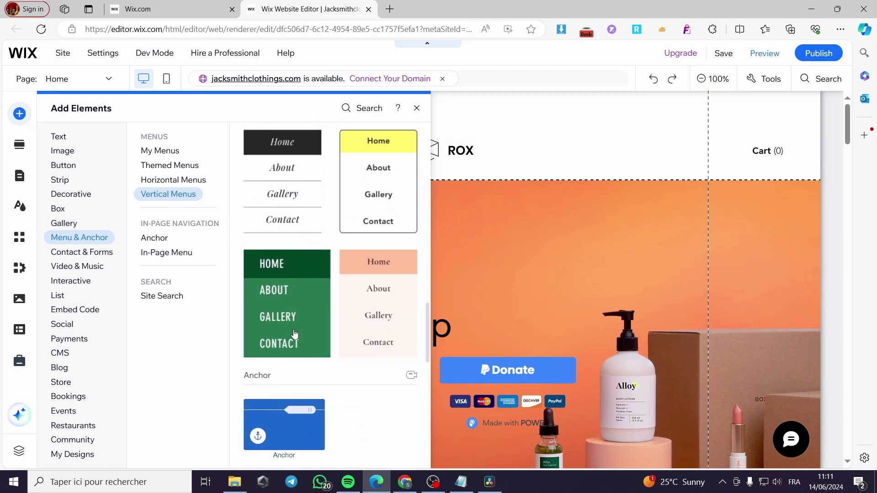
{"action": "scroll", "coordinate": [310, 319], "scroll_direction": "down", "scroll_amount": 2}
{"action": "scroll", "coordinate": [327, 309], "scroll_direction": "up", "scroll_amount": 7}
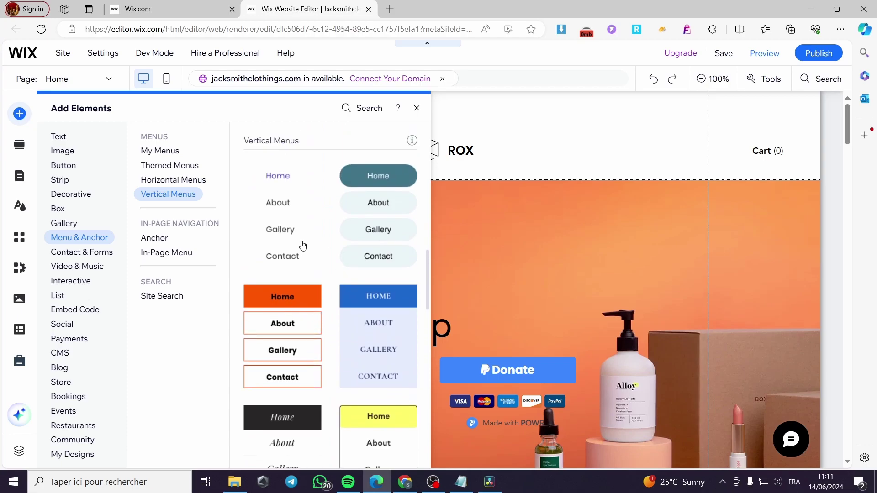
{"action": "scroll", "coordinate": [315, 246], "scroll_direction": "down", "scroll_amount": 6}
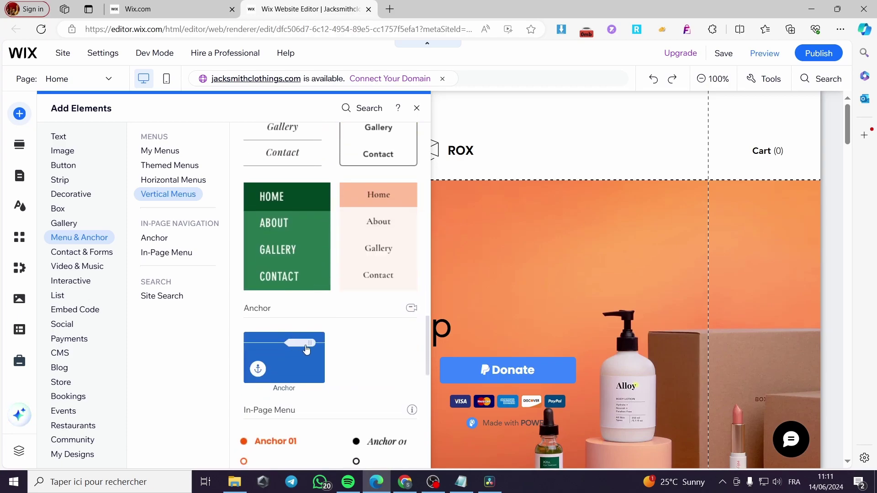
{"action": "scroll", "coordinate": [296, 329], "scroll_direction": "up", "scroll_amount": 6}
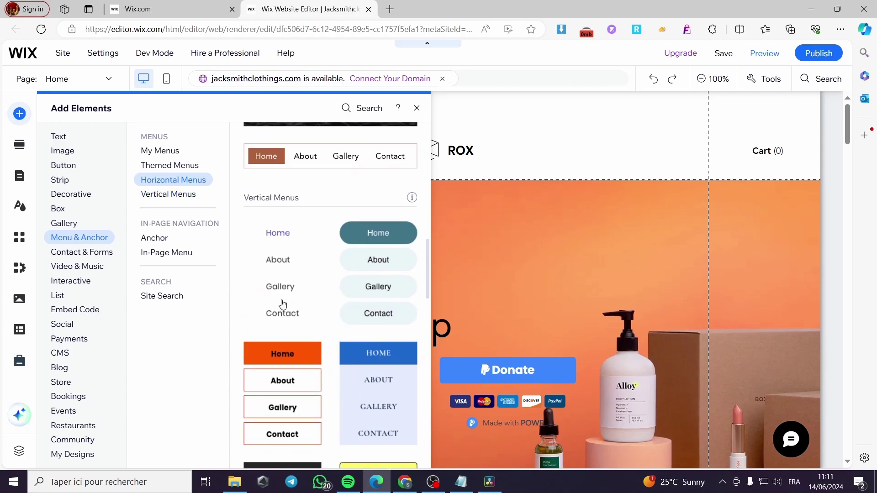
{"action": "left_click_drag", "start_coordinate": [282, 304], "coordinate": [620, 205]}
{"action": "left_click_drag", "start_coordinate": [566, 218], "coordinate": [538, 288]}
{"action": "left_click_drag", "start_coordinate": [617, 221], "coordinate": [794, 305]}
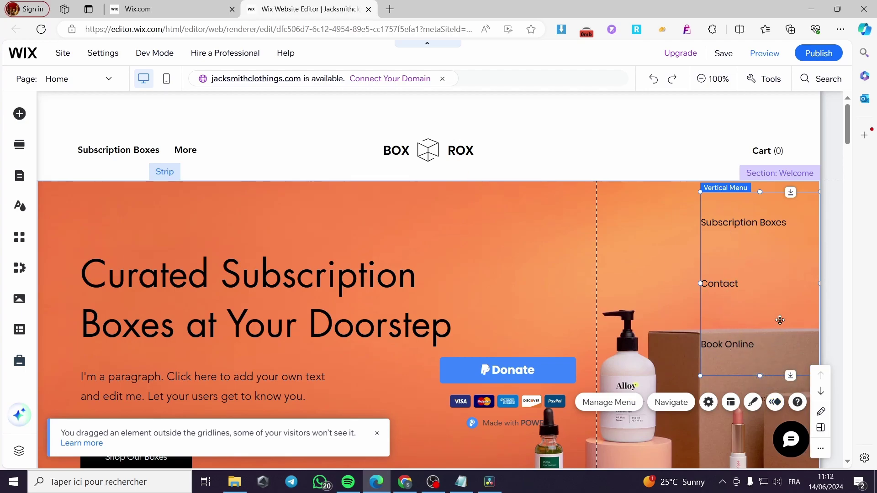
Open the site menu management for the vertical menu and keep the Home page as the page being edited.
{"action": "left_click", "coordinate": [627, 231]}
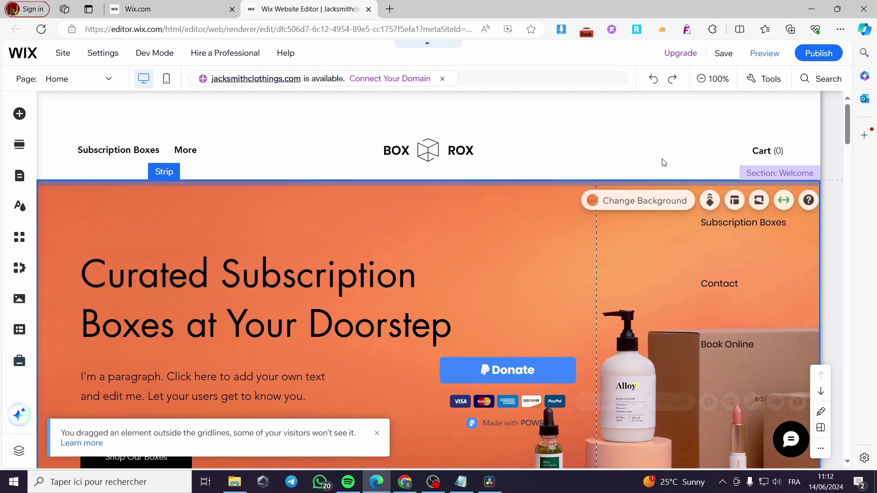
{"action": "left_click", "coordinate": [733, 287]}
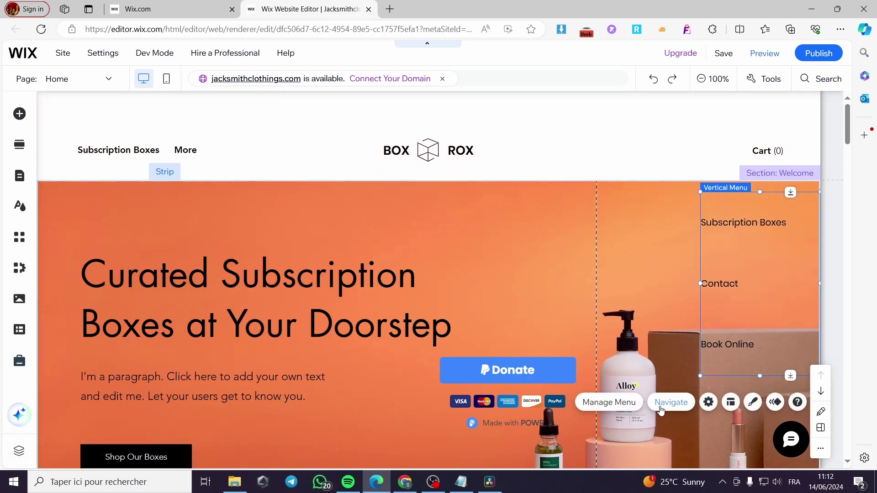
{"action": "left_click", "coordinate": [610, 402]}
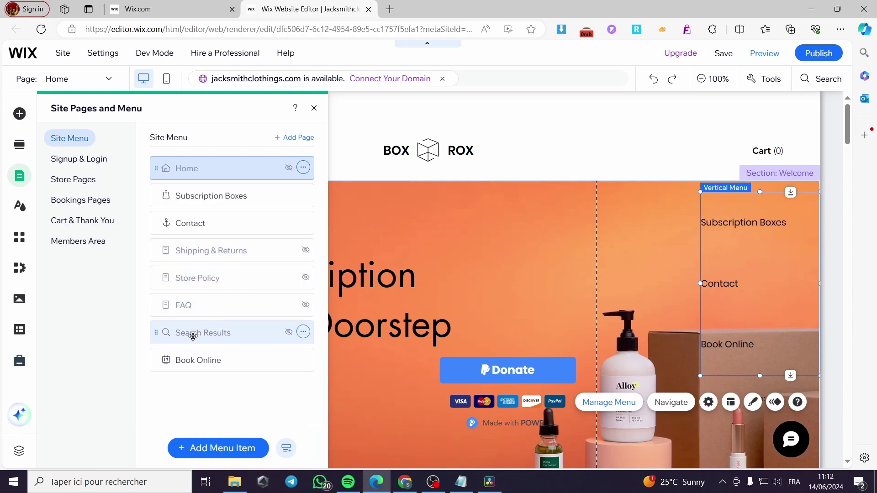
{"action": "left_click", "coordinate": [290, 332]}
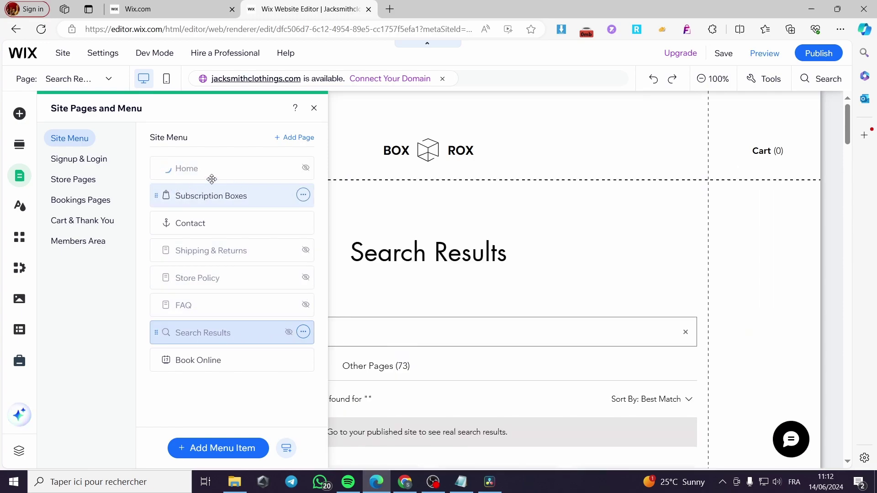
{"action": "left_click", "coordinate": [211, 177]}
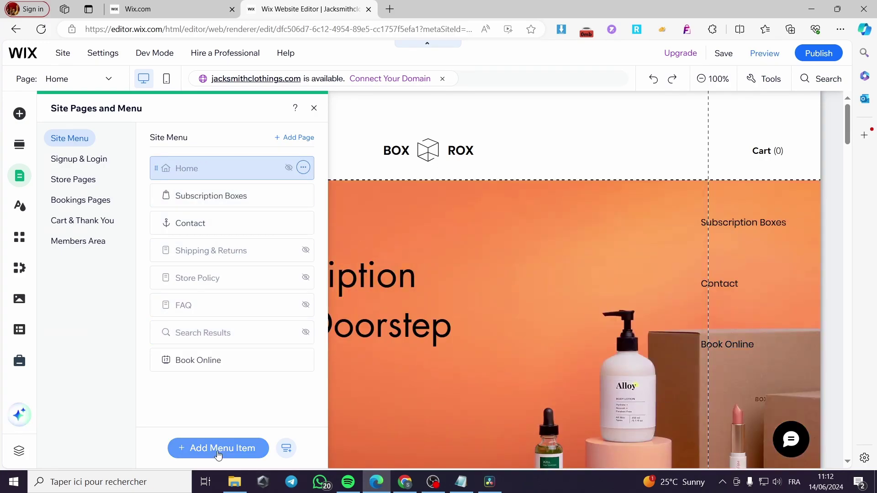
Start adding a new page to the site menu and look through the About page templates.
{"action": "left_click", "coordinate": [218, 450]}
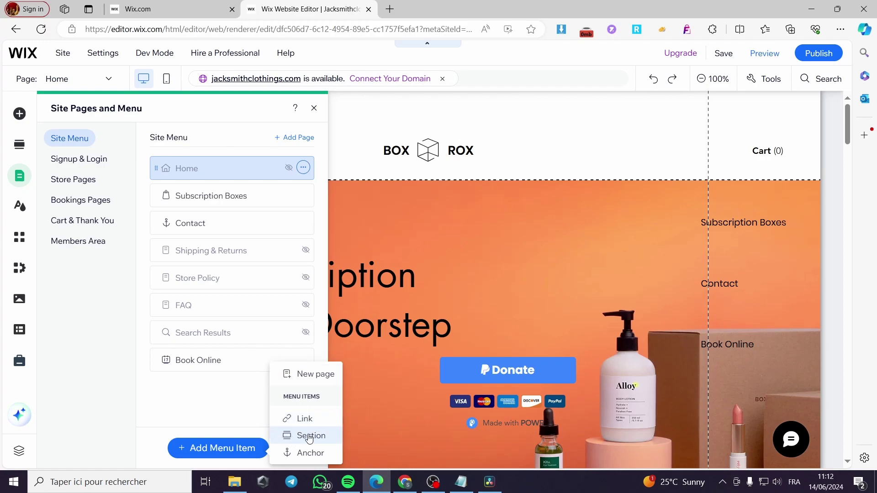
{"action": "left_click", "coordinate": [315, 375]}
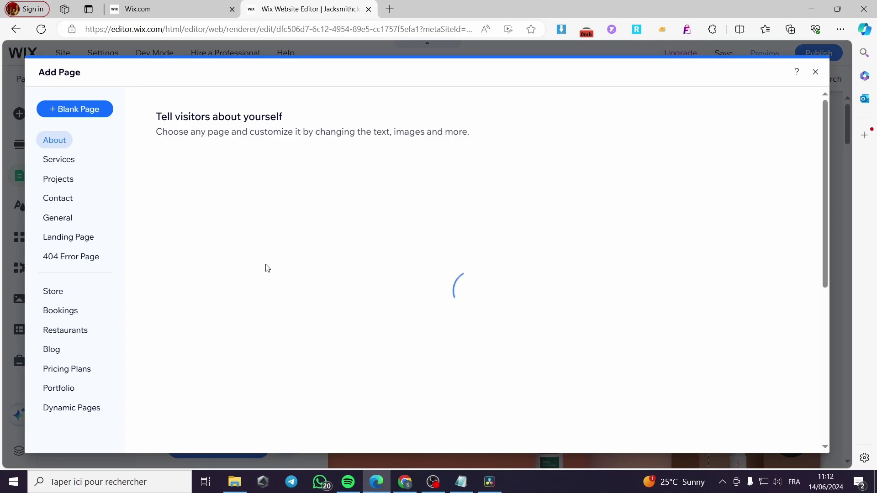
{"action": "scroll", "coordinate": [410, 276], "scroll_direction": "down", "scroll_amount": 7}
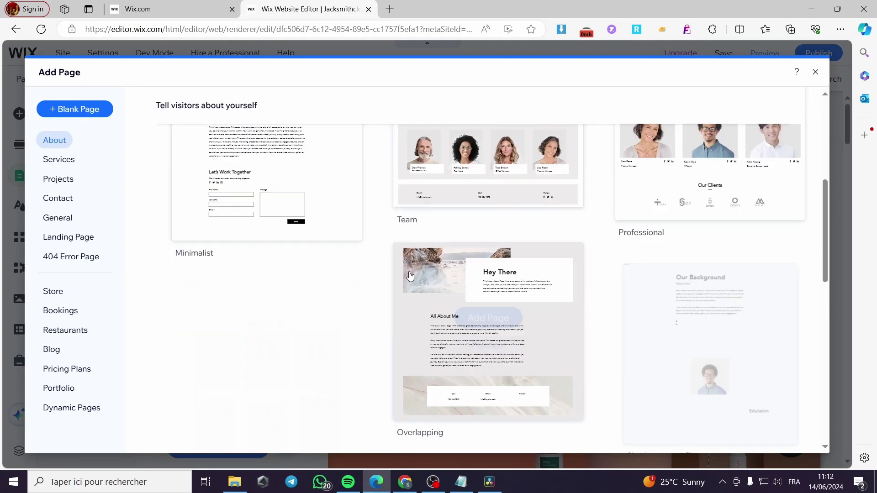
{"action": "scroll", "coordinate": [410, 276], "scroll_direction": "down", "scroll_amount": 5}
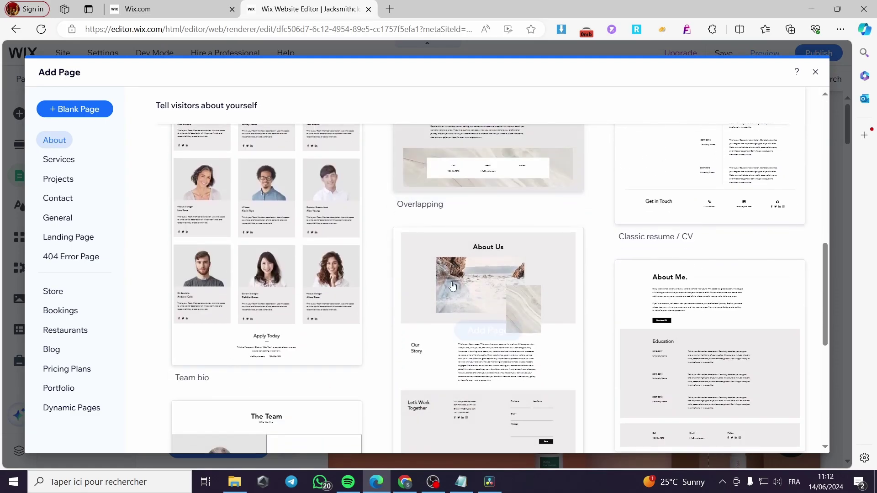
{"action": "mouse_move", "coordinate": [683, 310]}
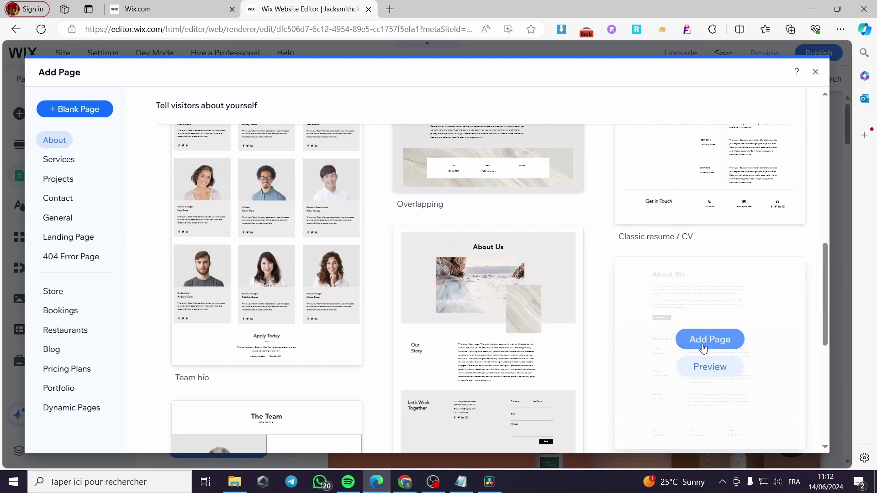
{"action": "scroll", "coordinate": [687, 342], "scroll_direction": "down", "scroll_amount": 5}
Add a new page from the Basic template in the Services category and keep Services as its name.
{"action": "left_click", "coordinate": [64, 161]}
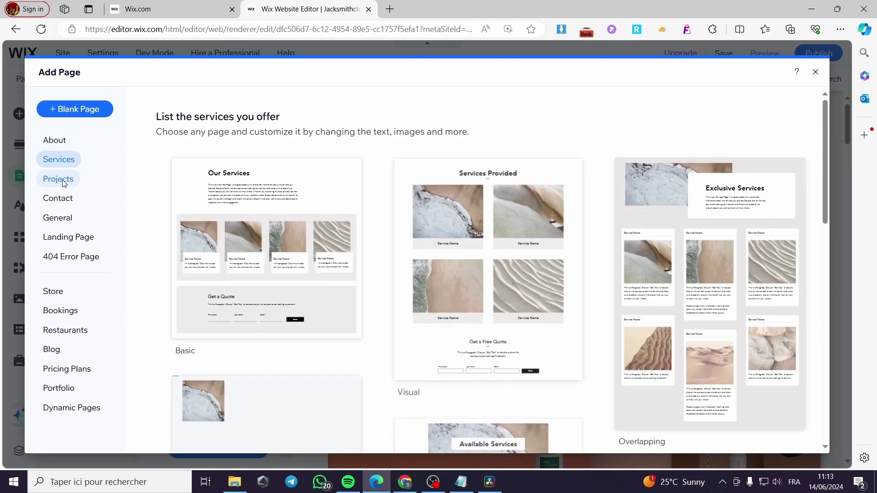
{"action": "mouse_move", "coordinate": [254, 212]}
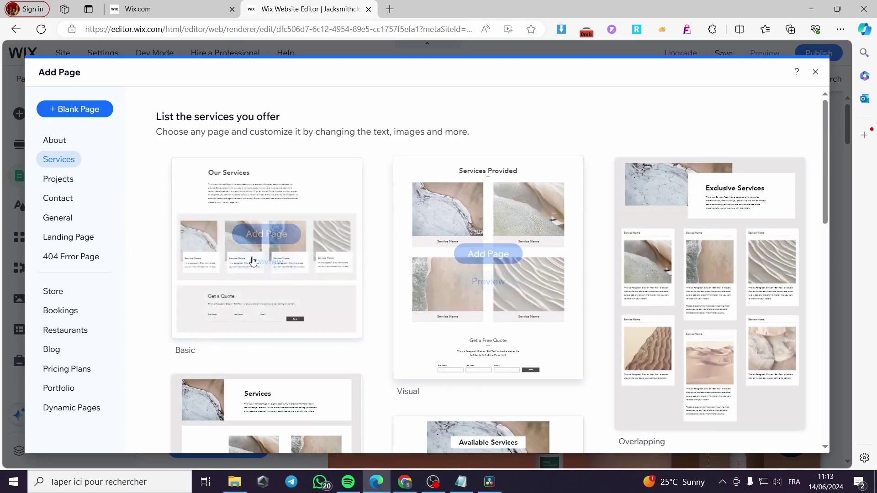
{"action": "left_click", "coordinate": [296, 234]}
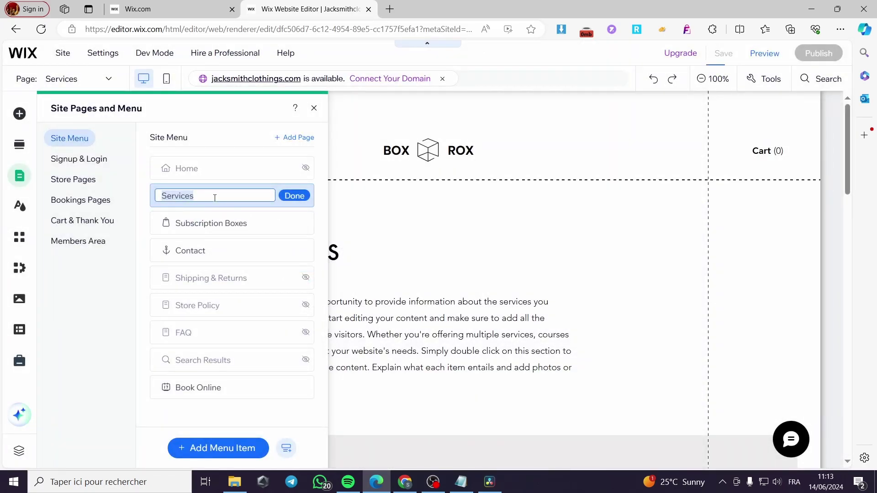
{"action": "left_click", "coordinate": [294, 195]}
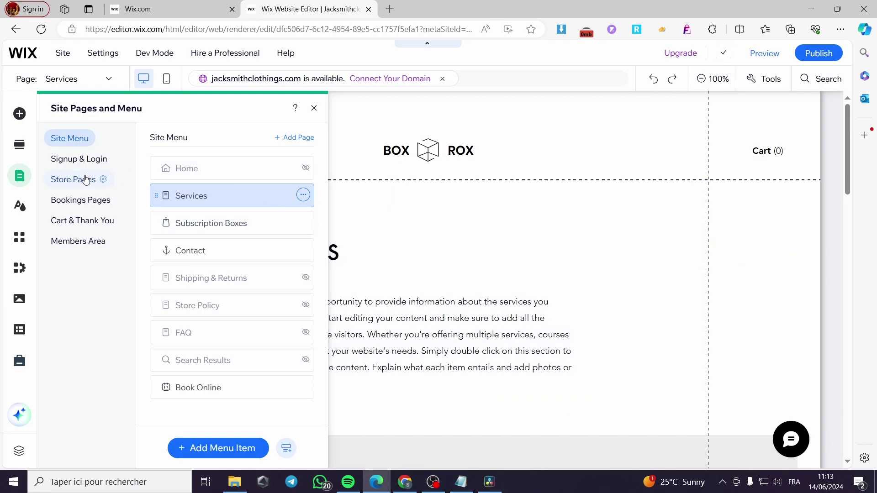
Return to the Home page and shrink the vertical menu until its width just fits the item labels.
{"action": "left_click", "coordinate": [195, 168]}
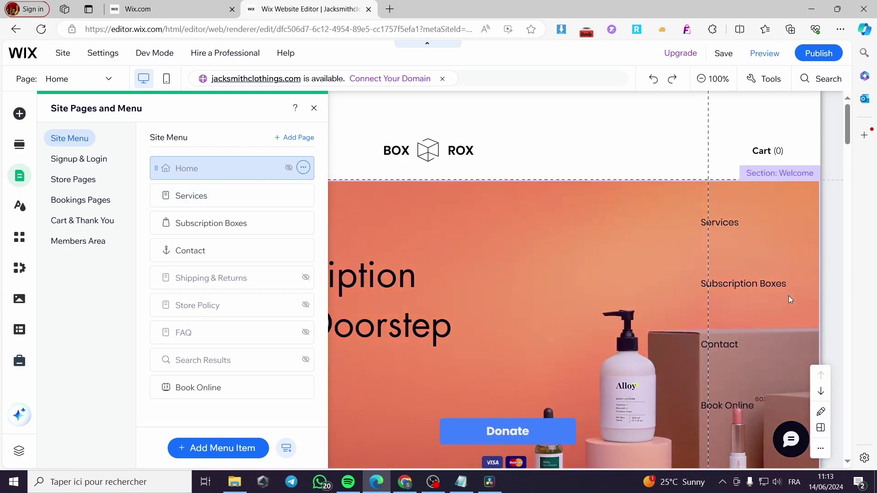
{"action": "left_click", "coordinate": [752, 389]}
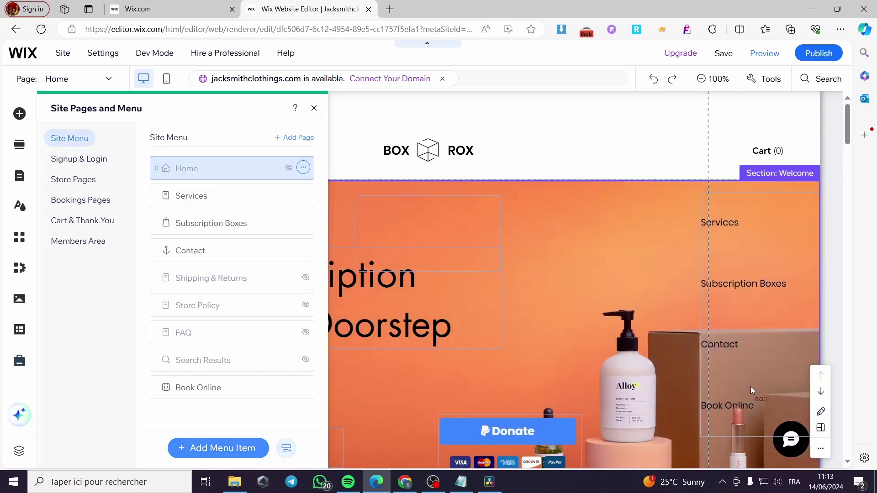
{"action": "left_click_drag", "start_coordinate": [756, 381], "coordinate": [519, 353]}
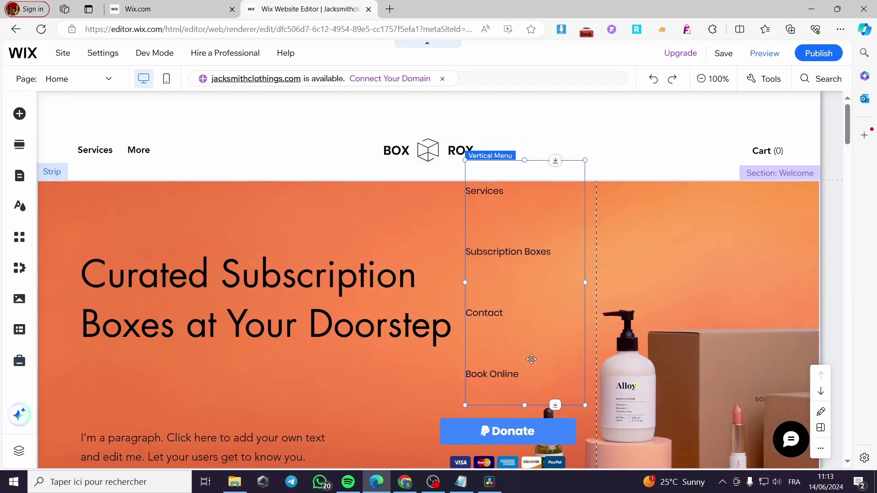
{"action": "left_click_drag", "start_coordinate": [586, 406], "coordinate": [555, 352]}
{"action": "scroll", "coordinate": [534, 294], "scroll_direction": "down", "scroll_amount": 3}
{"action": "scroll", "coordinate": [535, 295], "scroll_direction": "down", "scroll_amount": 1}
{"action": "scroll", "coordinate": [532, 162], "scroll_direction": "up", "scroll_amount": 3}
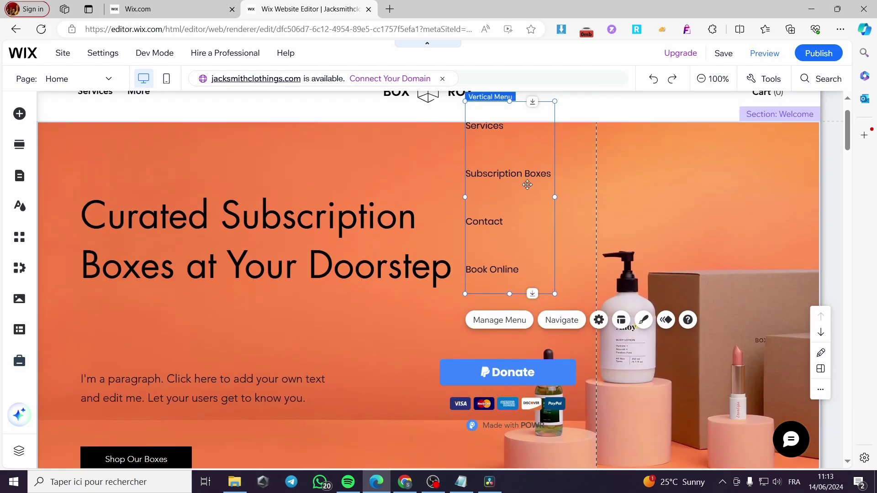
Move the resized vertical menu over the boxes along the Welcome section's right edge, fully below the header.
{"action": "left_click_drag", "start_coordinate": [532, 231], "coordinate": [563, 254]}
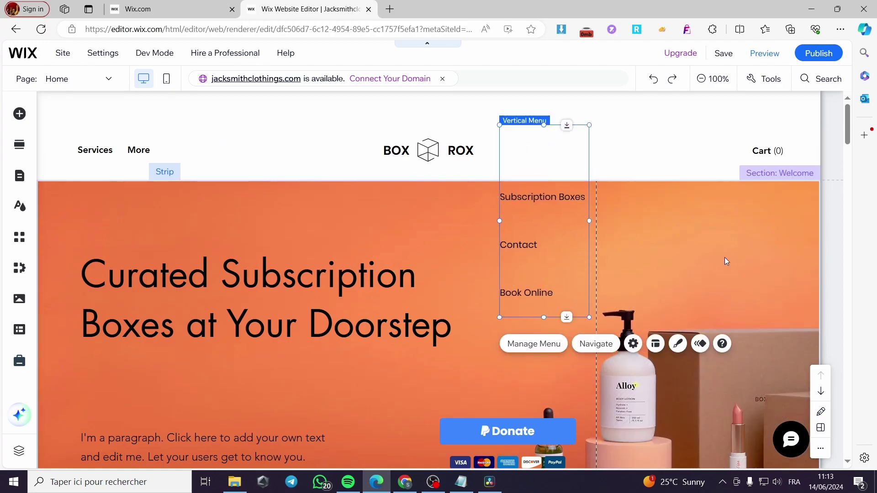
{"action": "scroll", "coordinate": [727, 261], "scroll_direction": "down", "scroll_amount": 8}
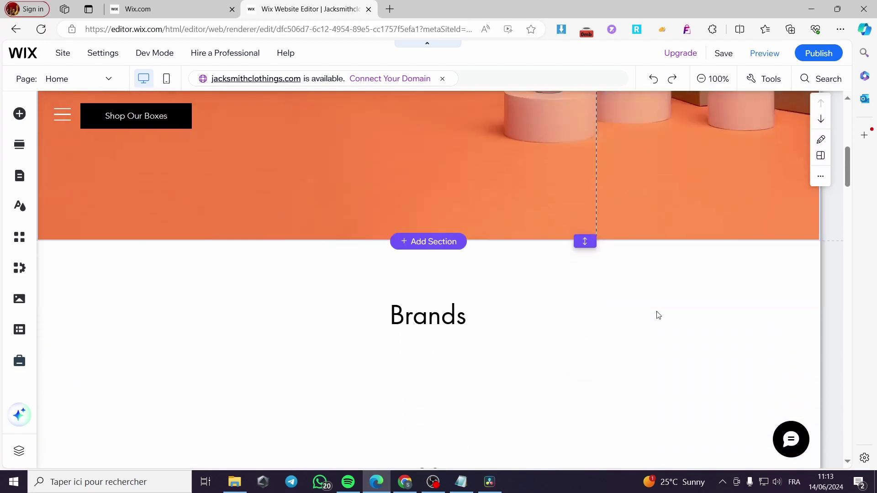
{"action": "scroll", "coordinate": [658, 315], "scroll_direction": "up", "scroll_amount": 8}
{"action": "left_click_drag", "start_coordinate": [558, 245], "coordinate": [805, 281]}
{"action": "scroll", "coordinate": [737, 347], "scroll_direction": "down", "scroll_amount": 3}
{"action": "left_click", "coordinate": [737, 347]}
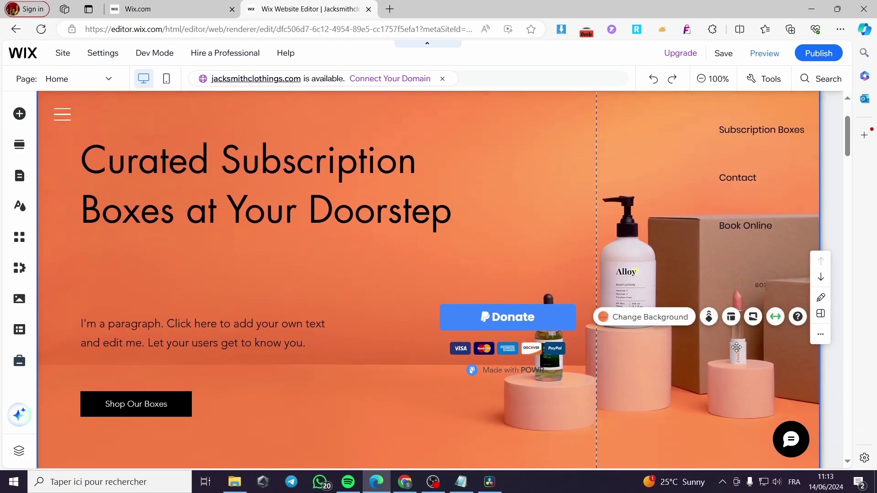
{"action": "left_click_drag", "start_coordinate": [779, 205], "coordinate": [758, 241]}
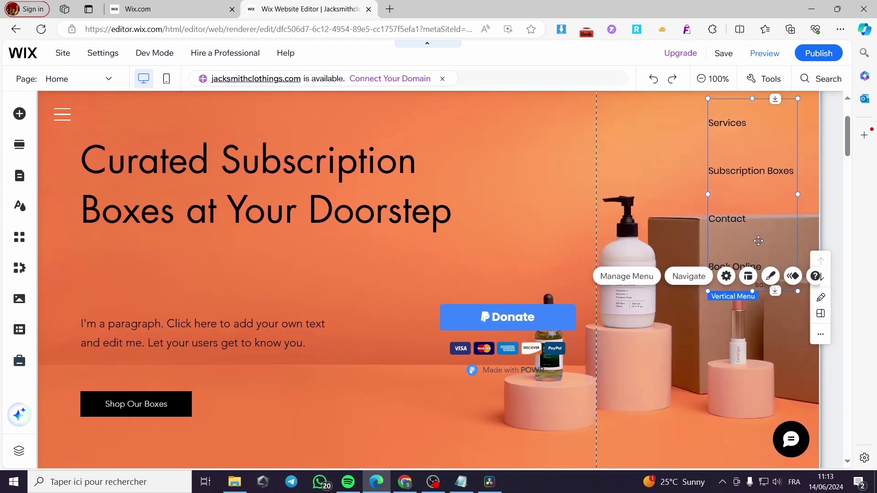
{"action": "scroll", "coordinate": [758, 241], "scroll_direction": "up", "scroll_amount": 3}
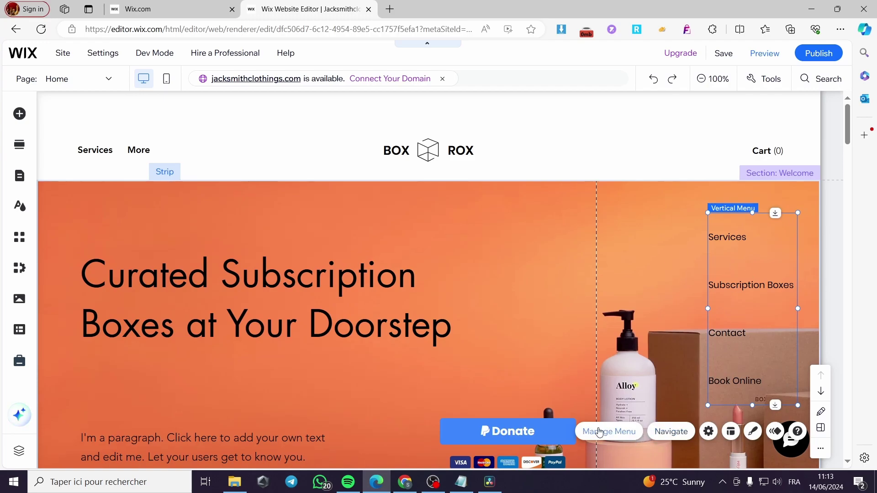
Convert the vertical menu into an advanced menu that is not synced with the site pages.
{"action": "left_click", "coordinate": [681, 440]}
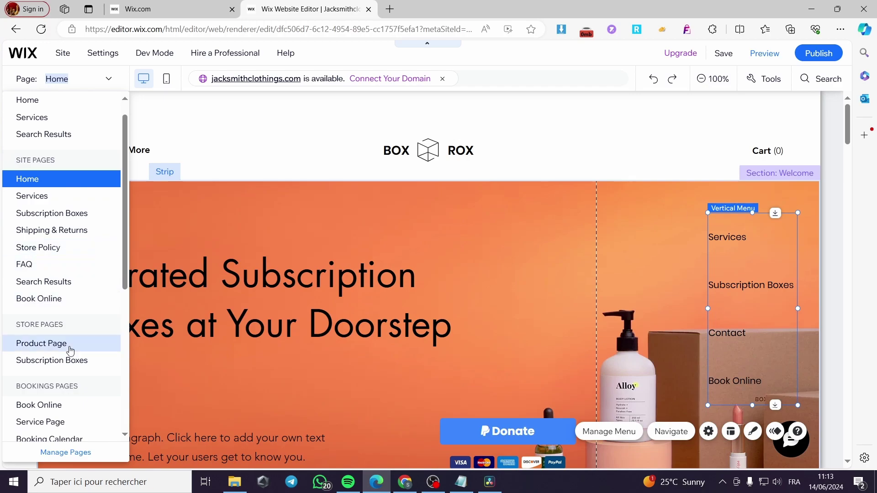
{"action": "left_click", "coordinate": [713, 435]}
{"action": "left_click", "coordinate": [711, 434]}
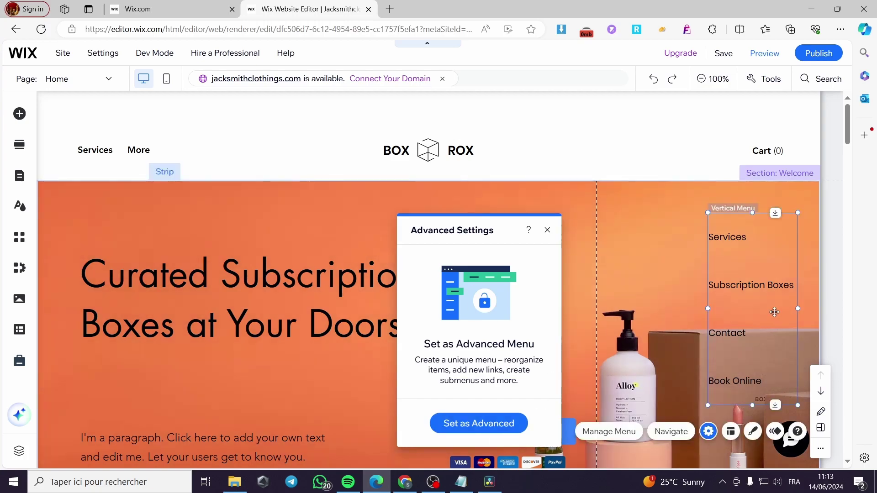
{"action": "left_click", "coordinate": [475, 429]}
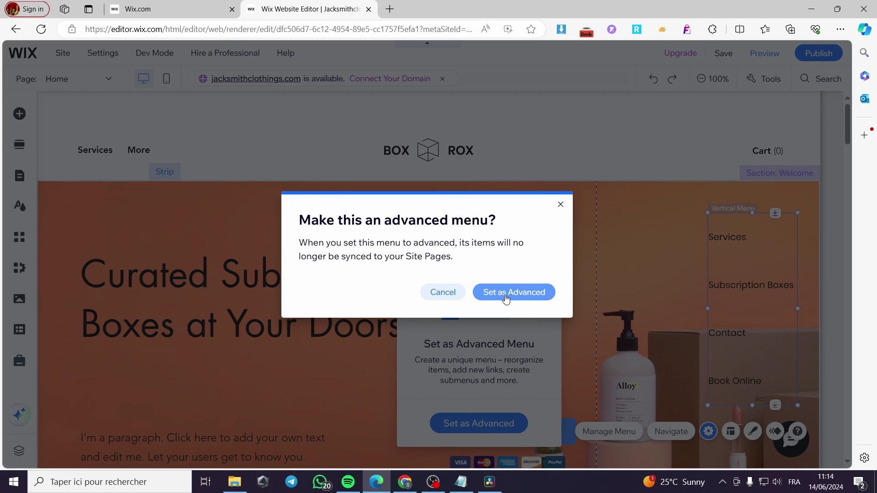
{"action": "left_click", "coordinate": [510, 300]}
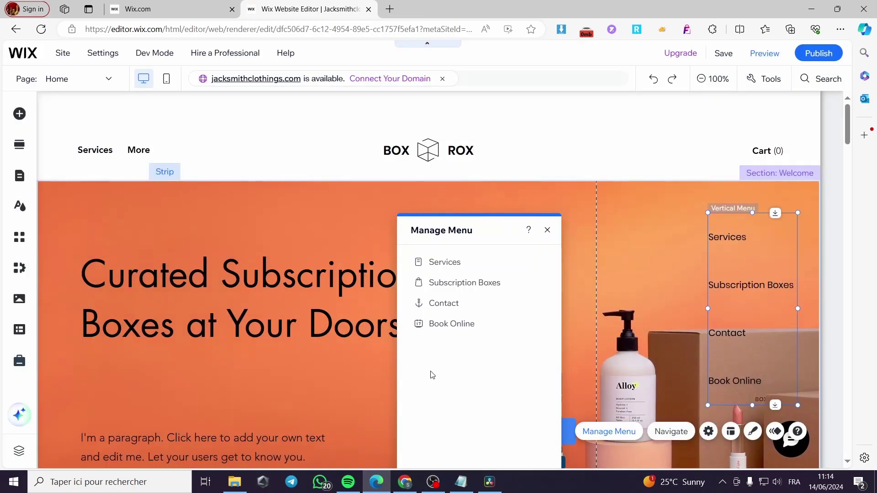
Review the vertical menu's item list and the options offered for its Services item.
{"action": "left_click_drag", "start_coordinate": [462, 229], "coordinate": [438, 197]}
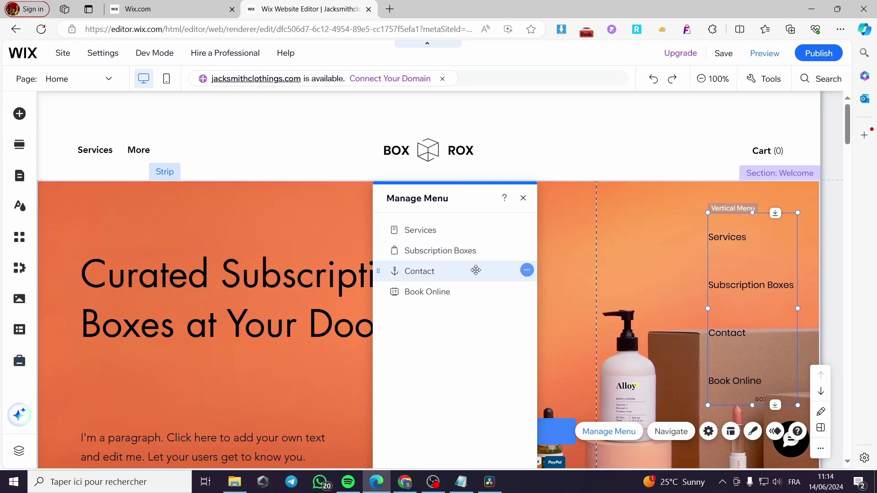
{"action": "left_click", "coordinate": [527, 230]}
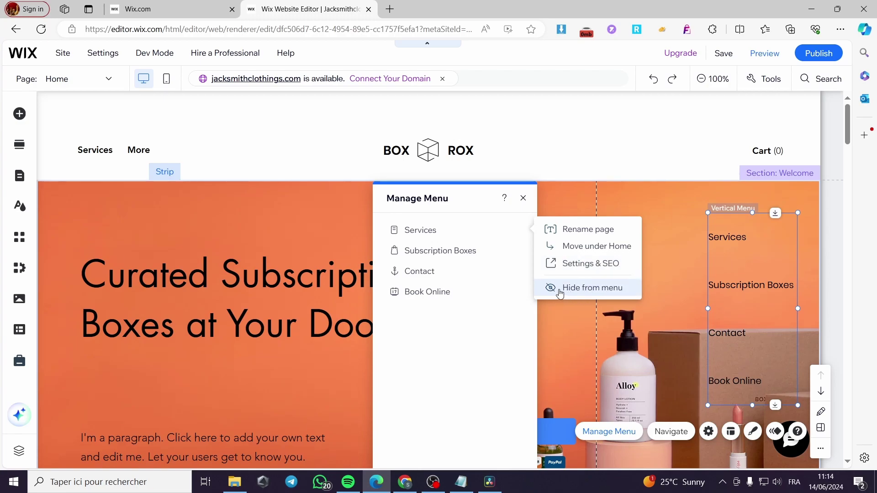
{"action": "left_click", "coordinate": [523, 200]}
{"action": "left_click", "coordinate": [523, 199]}
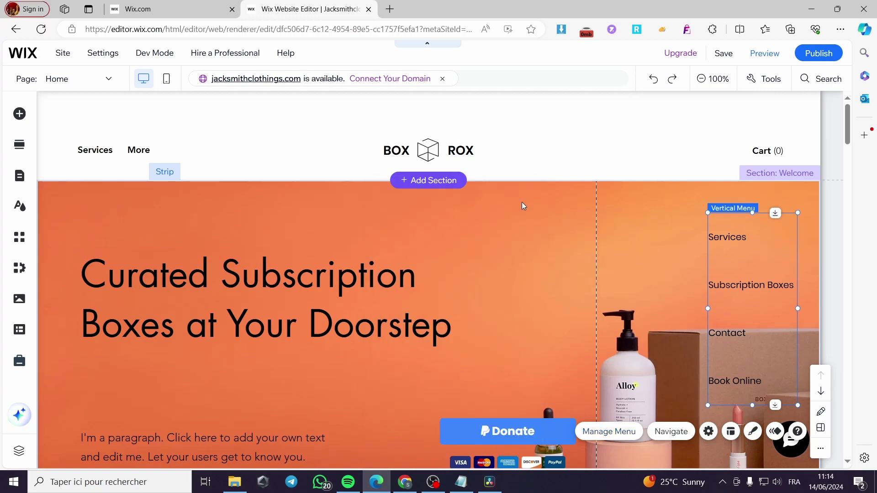
{"action": "left_click", "coordinate": [631, 433]}
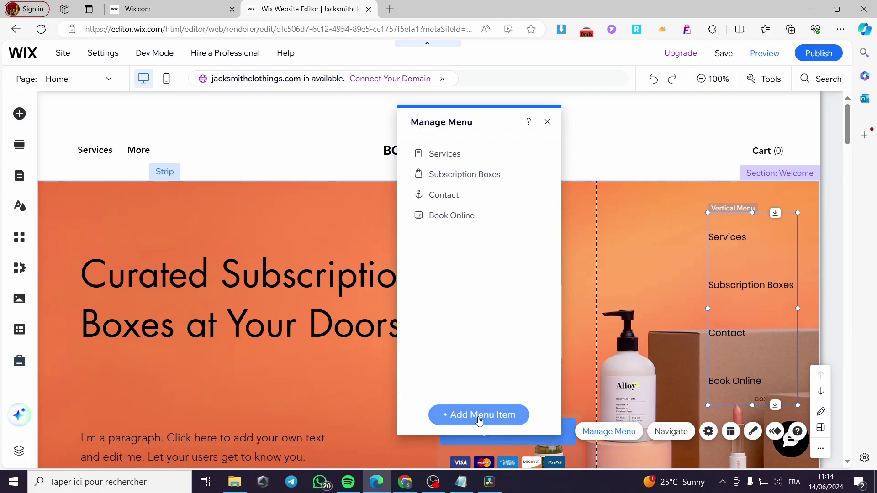
{"action": "left_click", "coordinate": [546, 123]}
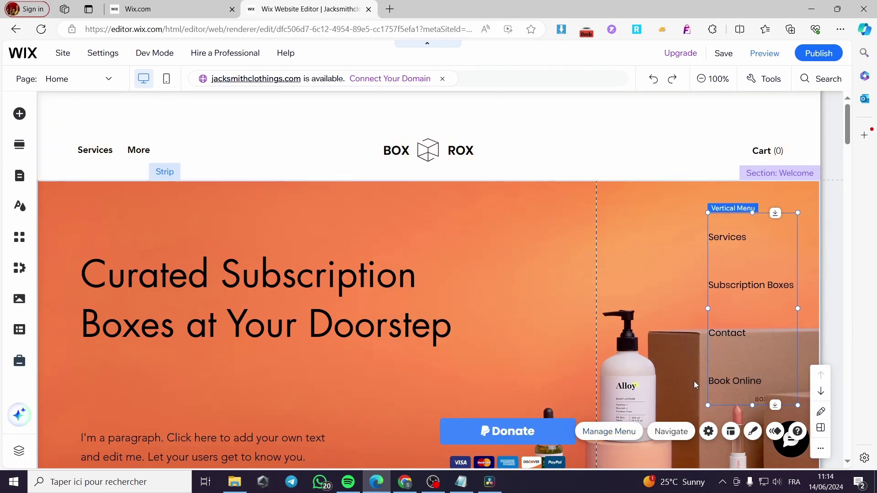
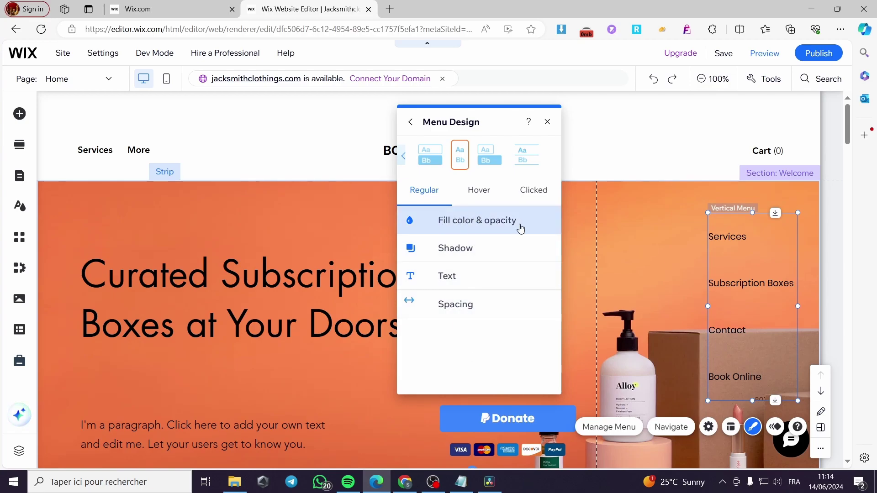
Check the submenu background opacity, apply a shadow to the vertical menu's regular state and adjust the shadow angle.
{"action": "left_click", "coordinate": [494, 223]}
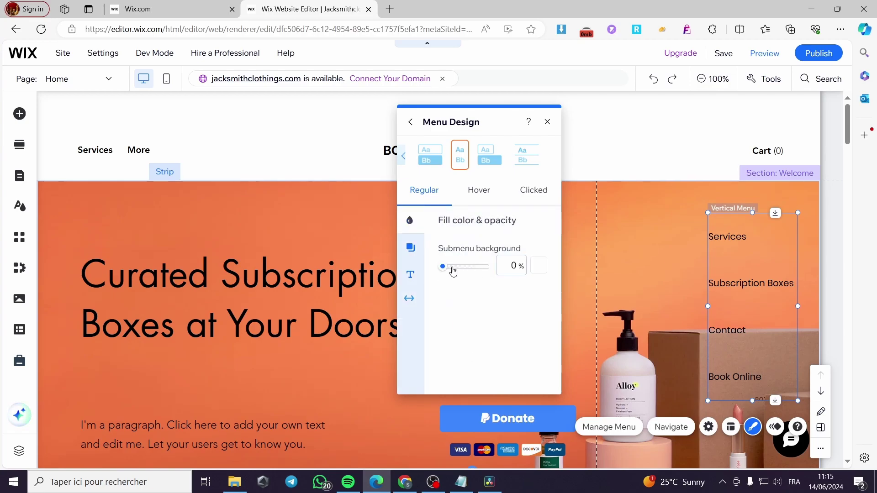
{"action": "mouse_move", "coordinate": [447, 271]}
{"action": "left_mouse_down"}
{"action": "mouse_move", "coordinate": [491, 272]}
{"action": "mouse_move", "coordinate": [445, 270]}
{"action": "left_mouse_up"}
{"action": "left_click", "coordinate": [411, 249]}
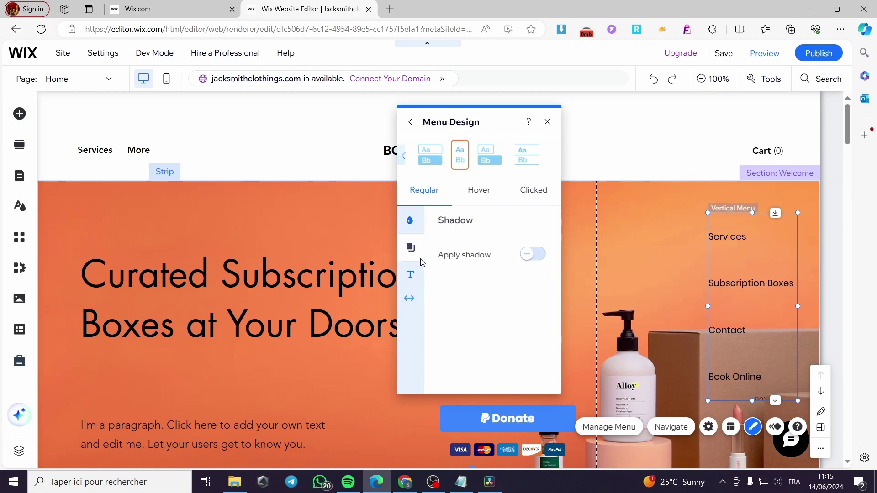
{"action": "left_click", "coordinate": [534, 259]}
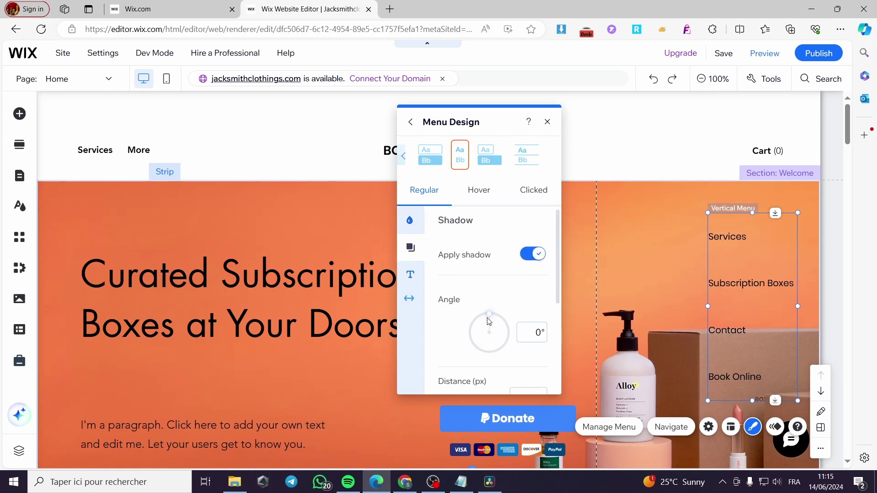
{"action": "left_click", "coordinate": [504, 347]}
Set the menu text's font size to 18 px and make it bold, keeping the Heading 1 theme.
{"action": "left_click", "coordinate": [411, 276]}
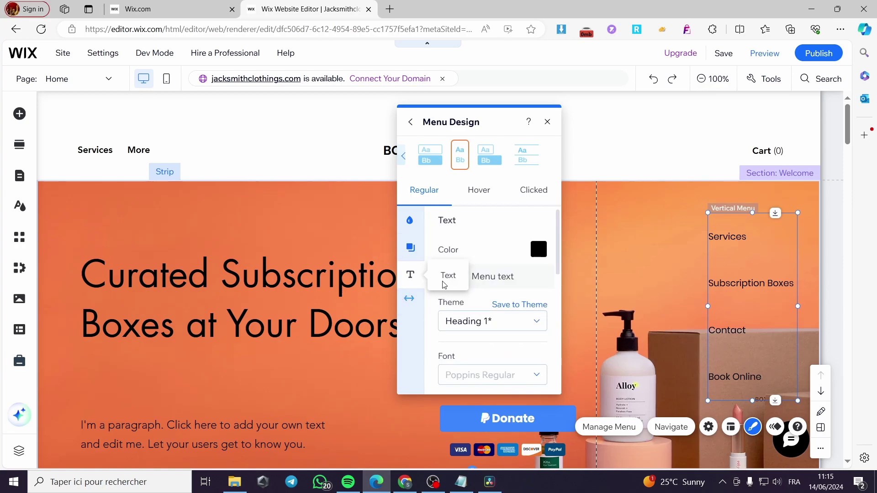
{"action": "scroll", "coordinate": [501, 276], "scroll_direction": "down", "scroll_amount": 1}
{"action": "scroll", "coordinate": [501, 276], "scroll_direction": "down", "scroll_amount": 2}
{"action": "scroll", "coordinate": [485, 301], "scroll_direction": "up", "scroll_amount": 3}
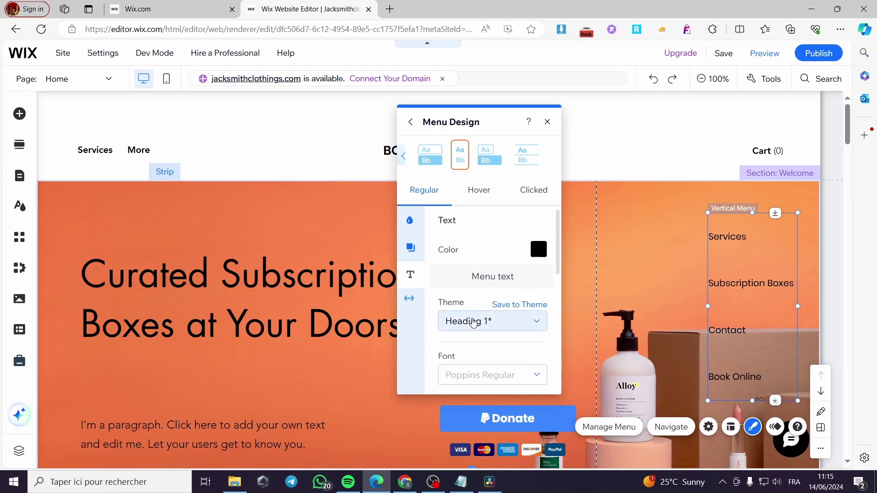
{"action": "left_click", "coordinate": [473, 322]}
{"action": "scroll", "coordinate": [489, 327], "scroll_direction": "down", "scroll_amount": 1}
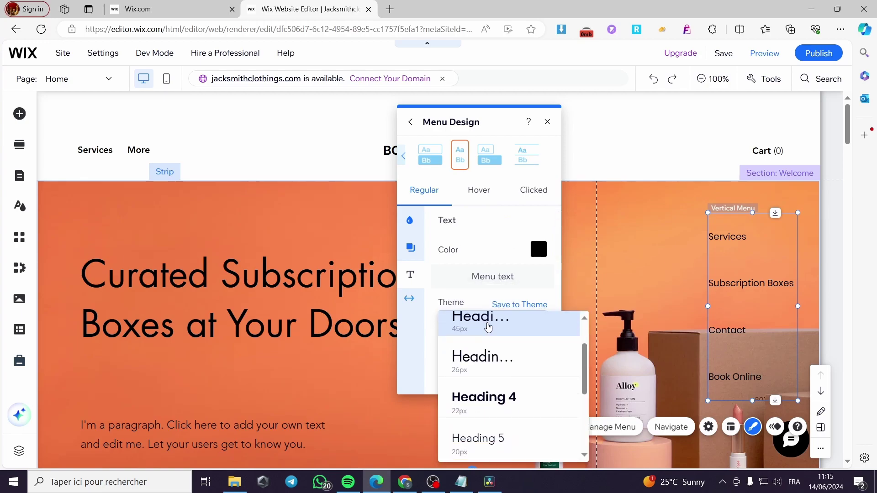
{"action": "left_click", "coordinate": [481, 236]}
{"action": "scroll", "coordinate": [503, 268], "scroll_direction": "down", "scroll_amount": 3}
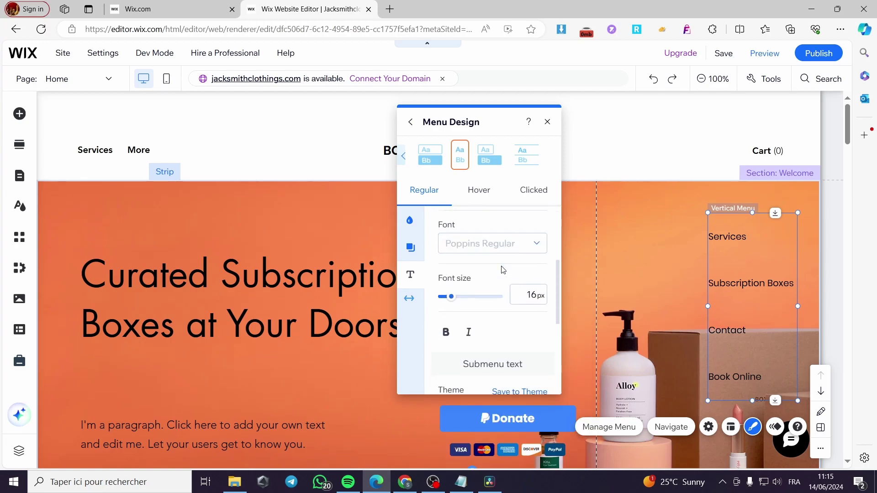
{"action": "scroll", "coordinate": [503, 270], "scroll_direction": "down", "scroll_amount": 1}
{"action": "mouse_move", "coordinate": [453, 261]}
{"action": "left_mouse_down"}
{"action": "mouse_move", "coordinate": [465, 262]}
{"action": "mouse_move", "coordinate": [453, 262]}
{"action": "left_mouse_up"}
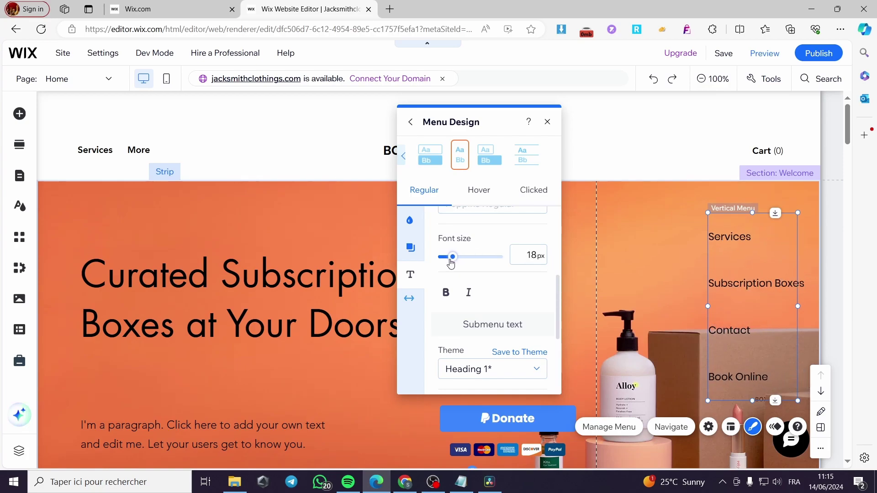
{"action": "left_click", "coordinate": [446, 292]}
{"action": "scroll", "coordinate": [490, 297], "scroll_direction": "down", "scroll_amount": 1}
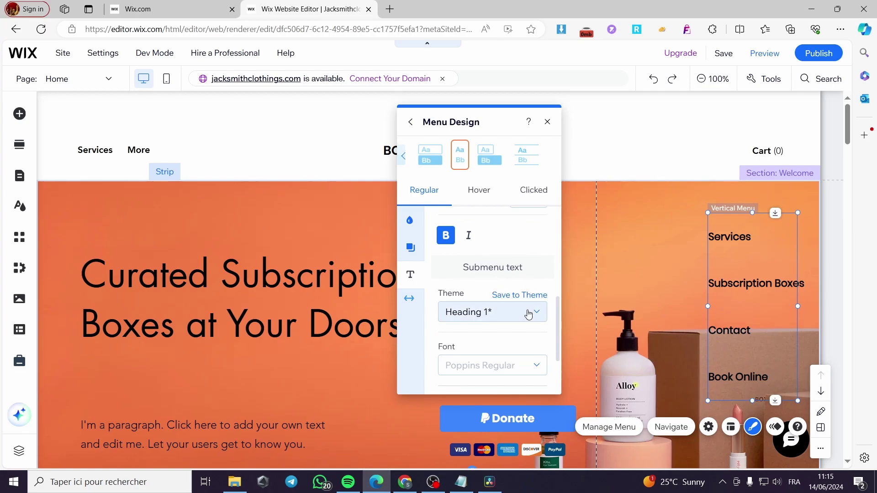
Examine the vertical menu's spacing settings and the text color settings for its hover and clicked states.
{"action": "left_click", "coordinate": [410, 299]}
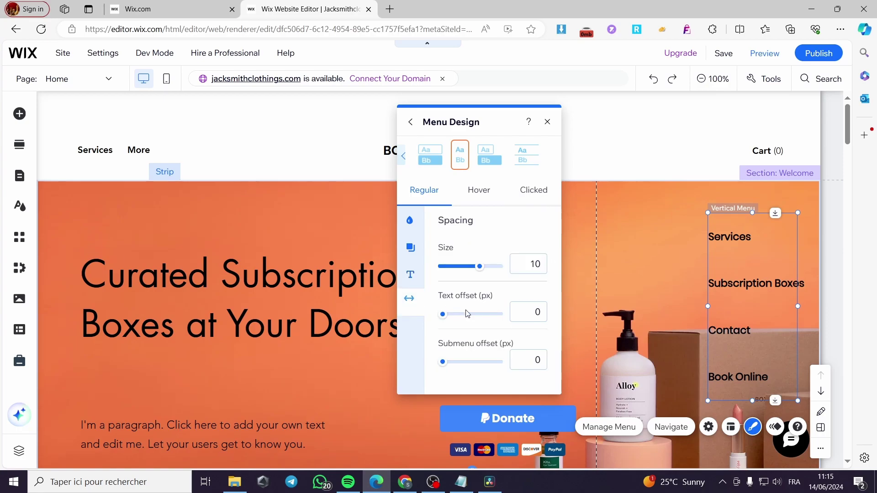
{"action": "left_click", "coordinate": [483, 201]}
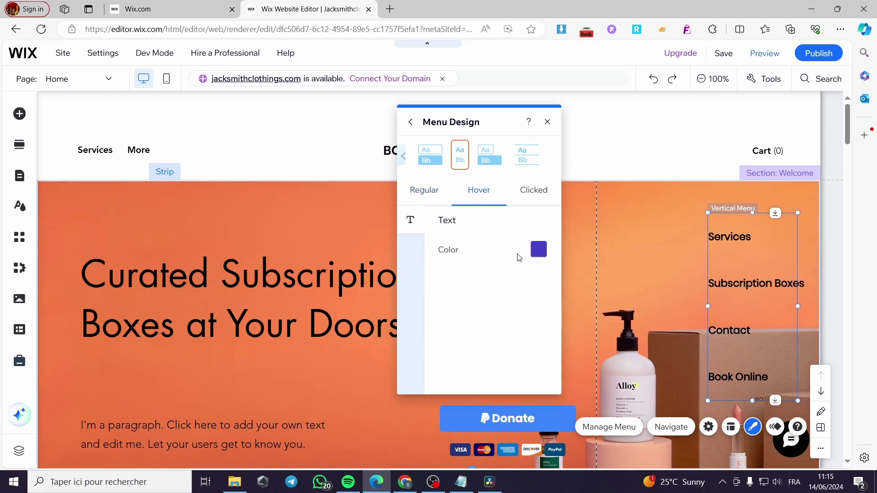
{"action": "left_click", "coordinate": [534, 193]}
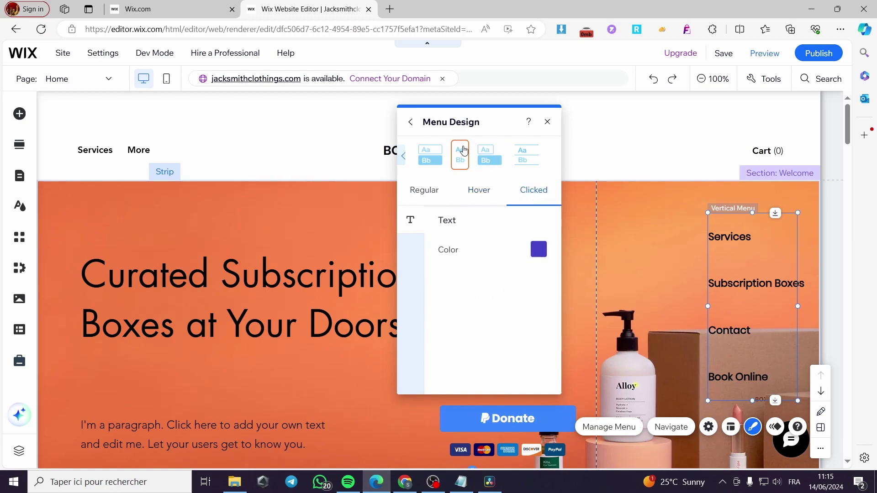
Apply the first preset design, with white boxed items and divider lines, to the vertical menu and check it on the page.
{"action": "left_click", "coordinate": [403, 156]}
{"action": "left_click", "coordinate": [423, 157]}
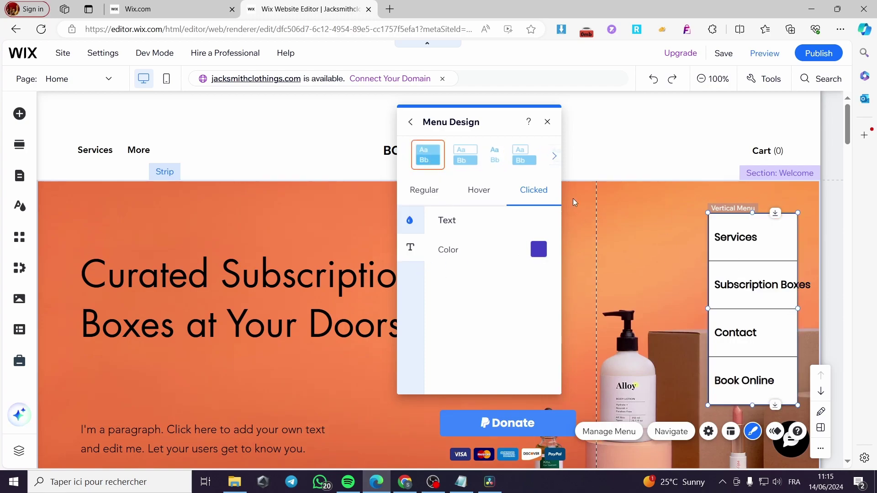
{"action": "left_click", "coordinate": [547, 122]}
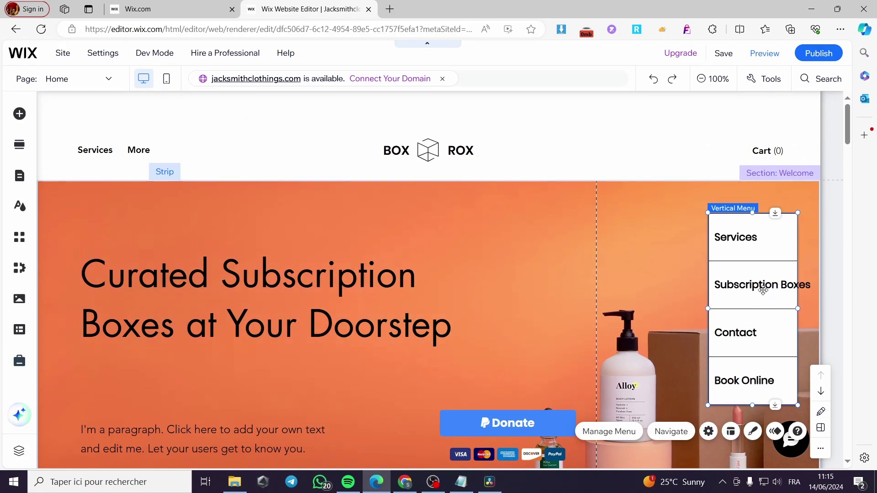
{"action": "scroll", "coordinate": [709, 317], "scroll_direction": "down", "scroll_amount": 2}
{"action": "scroll", "coordinate": [707, 292], "scroll_direction": "up", "scroll_amount": 2}
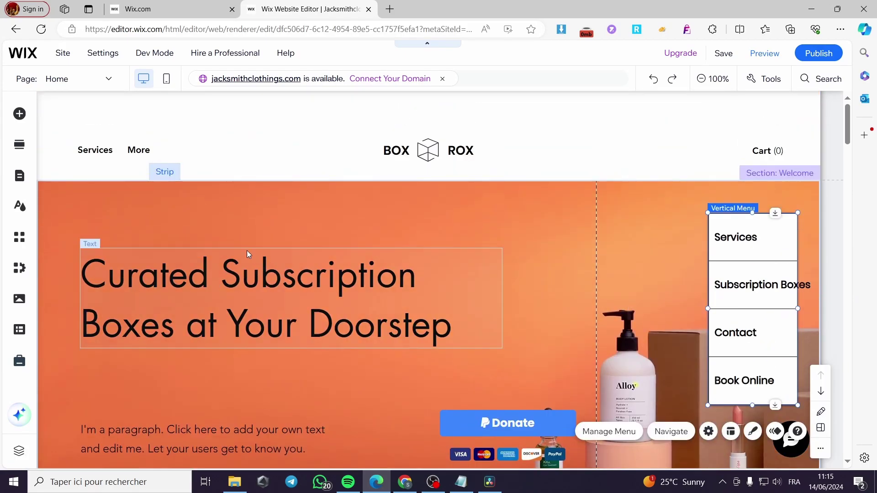
{"action": "scroll", "coordinate": [487, 252], "scroll_direction": "down", "scroll_amount": 7}
{"action": "scroll", "coordinate": [289, 211], "scroll_direction": "up", "scroll_amount": 5}
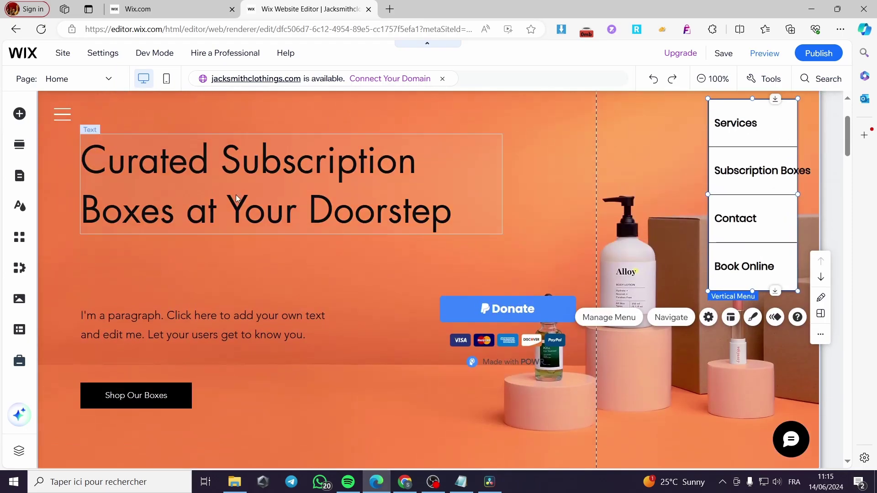
Browse the interactive lightbox templates and add the Contact lightbox titled "Reopening under safe guidelines" to the site.
{"action": "left_click", "coordinate": [20, 114]}
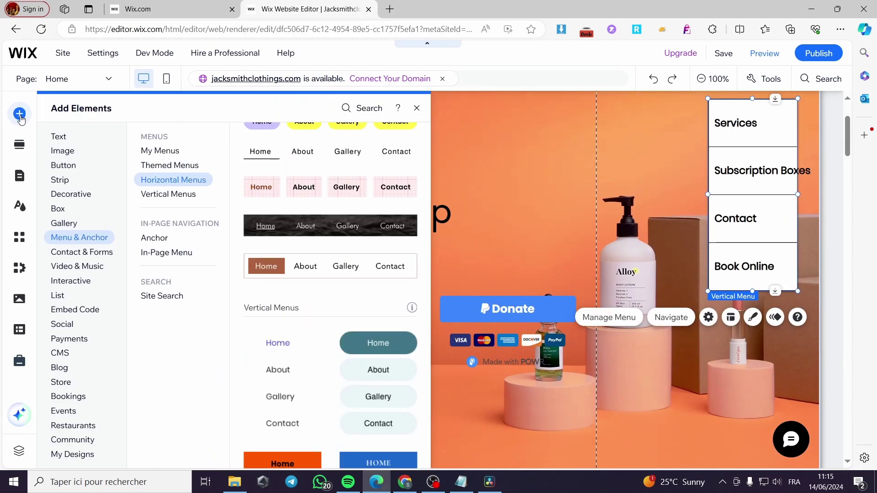
{"action": "left_click", "coordinate": [87, 286]}
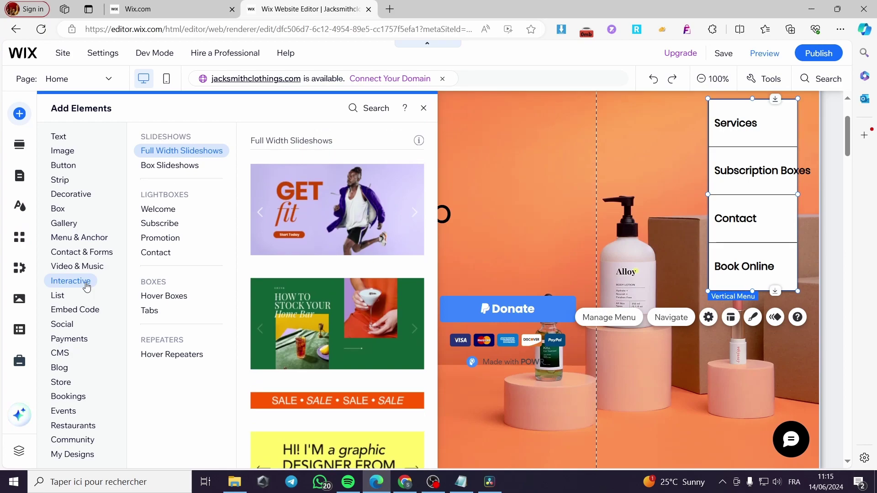
{"action": "left_click", "coordinate": [157, 210]}
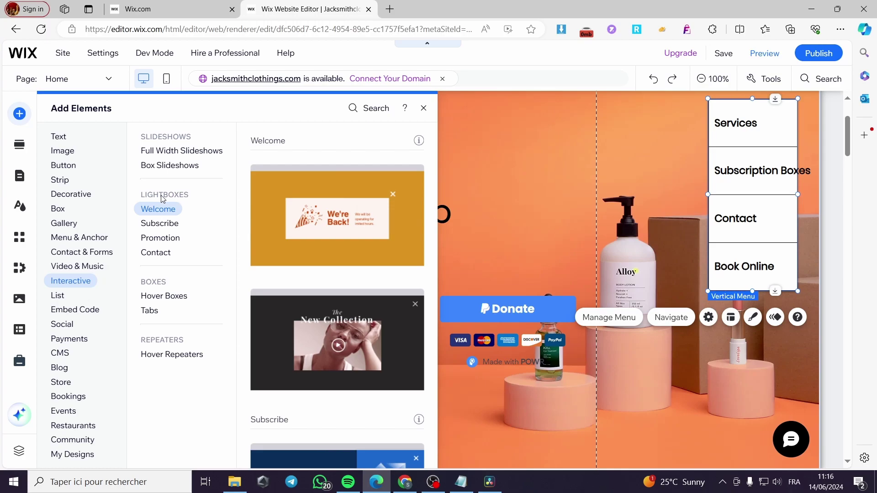
{"action": "left_click", "coordinate": [171, 225]}
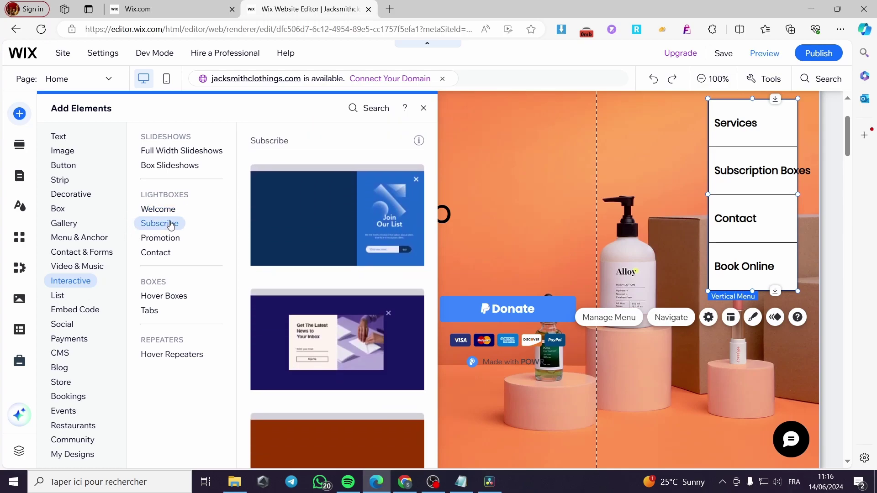
{"action": "left_click", "coordinate": [161, 238]}
{"action": "left_click", "coordinate": [156, 252]}
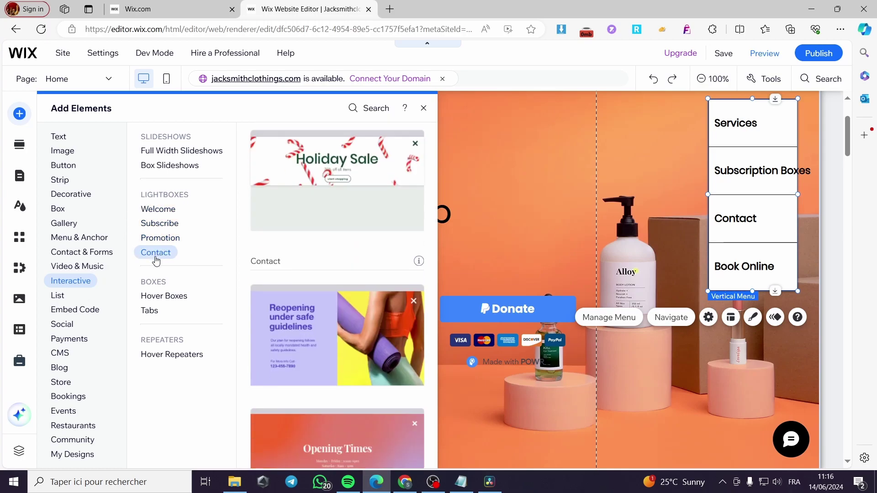
{"action": "left_click", "coordinate": [160, 238]}
{"action": "left_click", "coordinate": [155, 253]}
{"action": "left_click", "coordinate": [160, 242]}
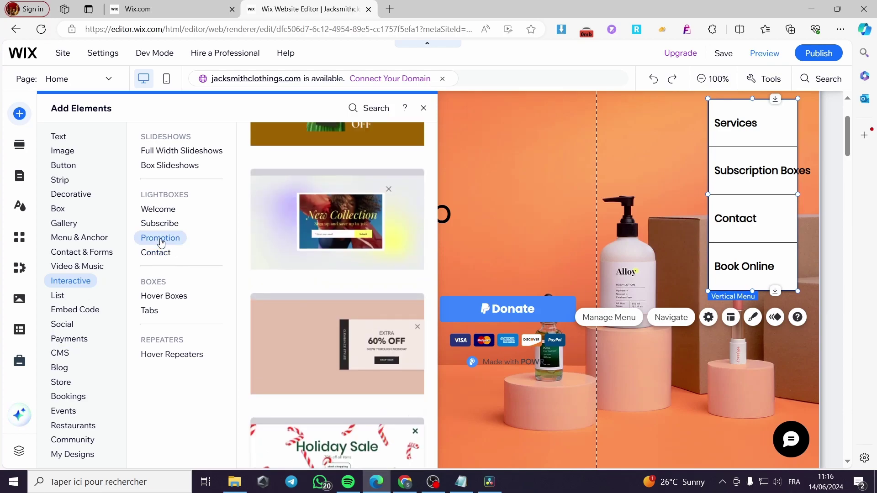
{"action": "left_click", "coordinate": [160, 256]}
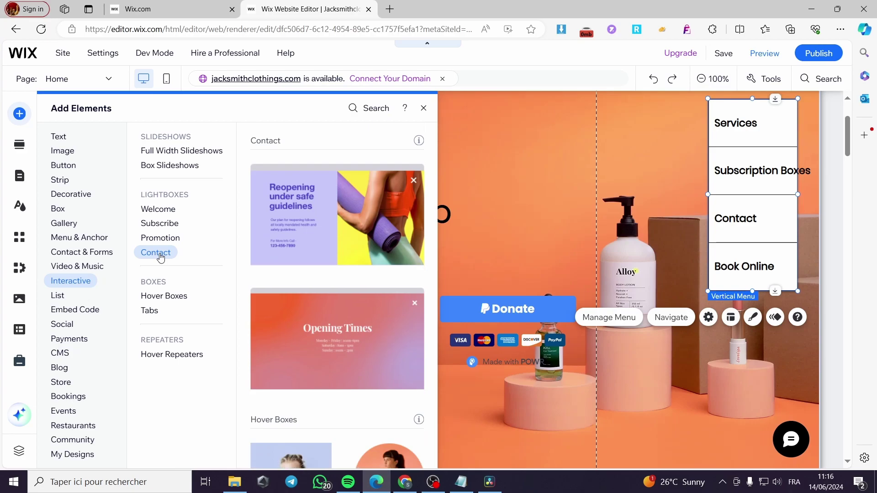
{"action": "left_click", "coordinate": [312, 239]}
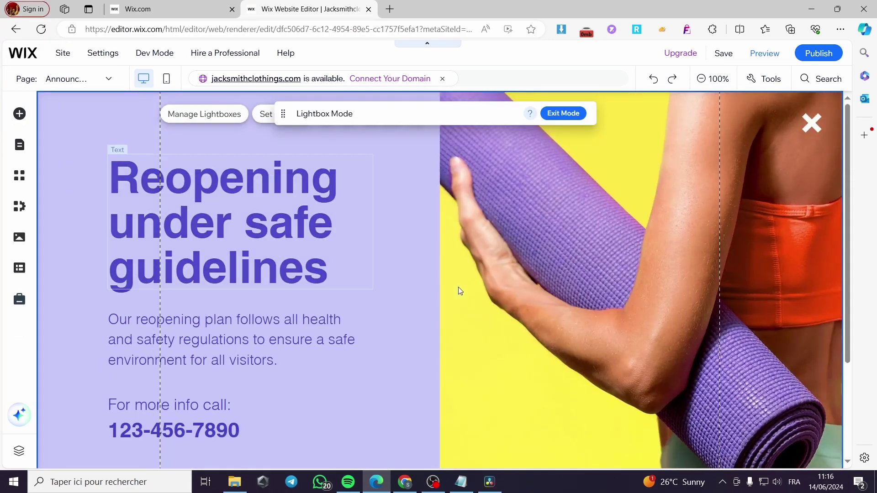
Look over the new lightbox and replace its heading text with "Useful LInks".
{"action": "scroll", "coordinate": [603, 290], "scroll_direction": "down", "scroll_amount": 3}
{"action": "left_click", "coordinate": [604, 283]}
{"action": "scroll", "coordinate": [604, 283], "scroll_direction": "up", "scroll_amount": 3}
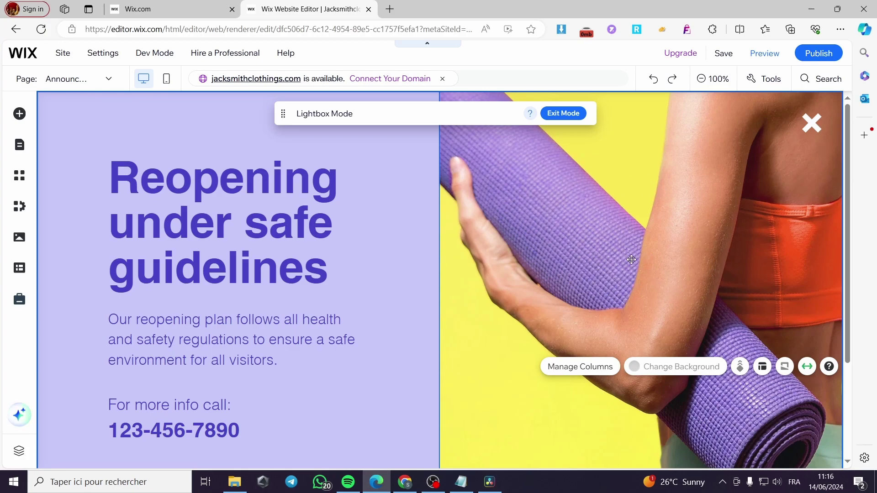
{"action": "left_click", "coordinate": [342, 256]}
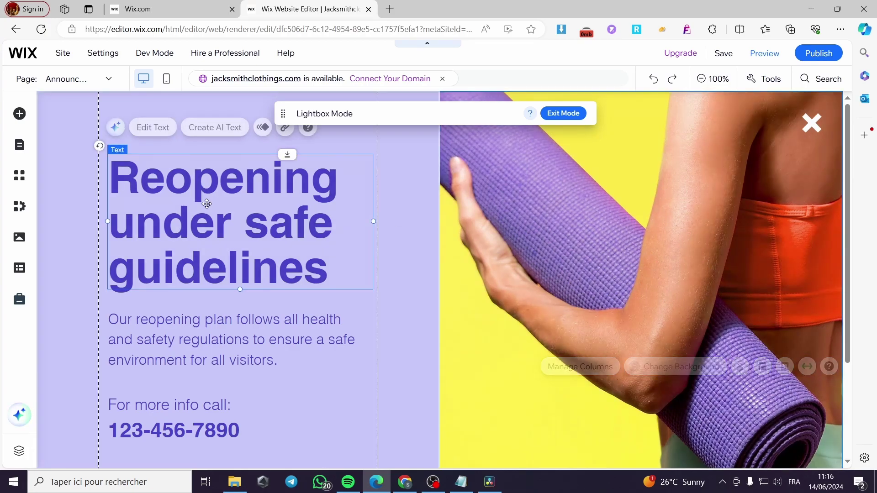
{"action": "double_click", "coordinate": [341, 273]}
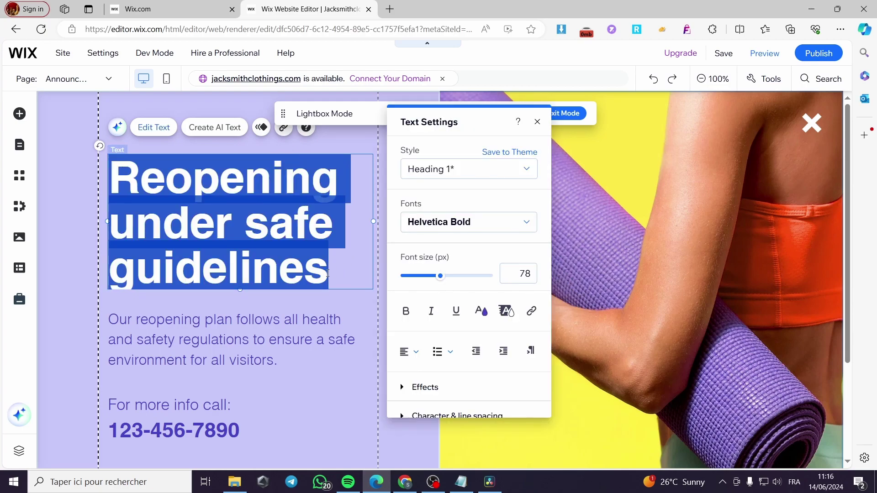
{"action": "type", "text": "Use"}
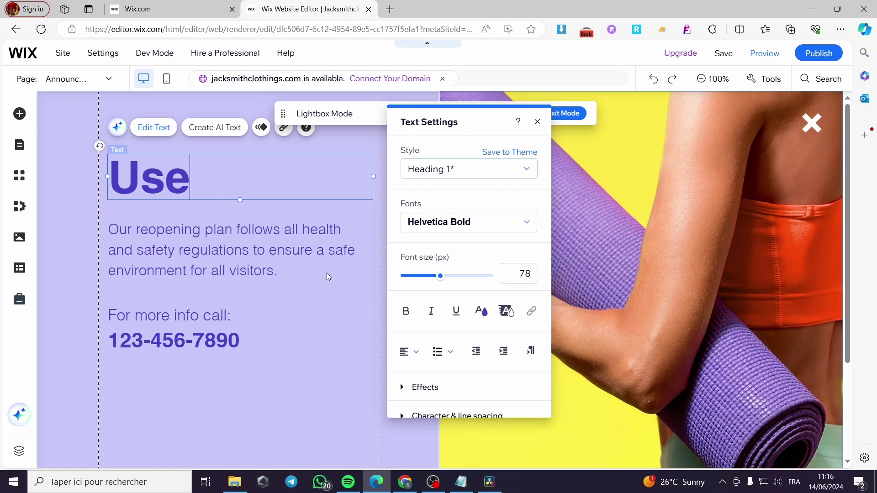
{"action": "type", "text": "ful LInks"}
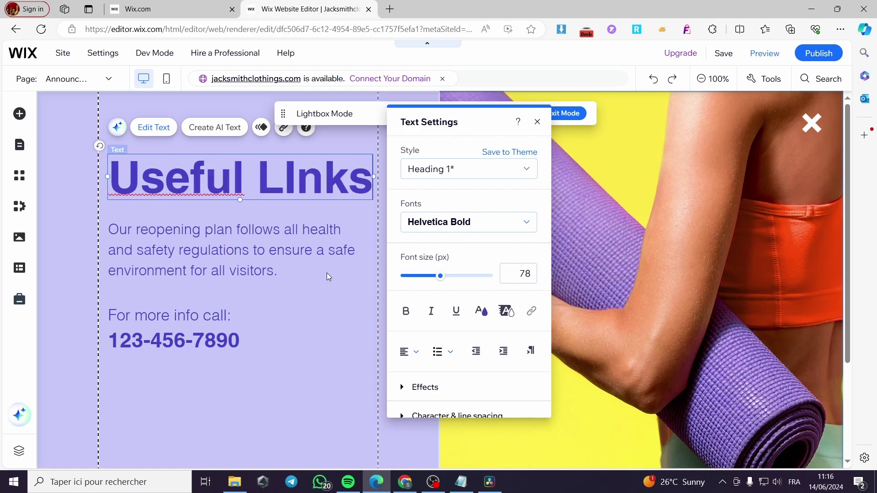
Move the "For more info call:" line and the phone number to the bottom of the lightbox's text column and delete the reopening paragraph.
{"action": "left_click", "coordinate": [293, 245]}
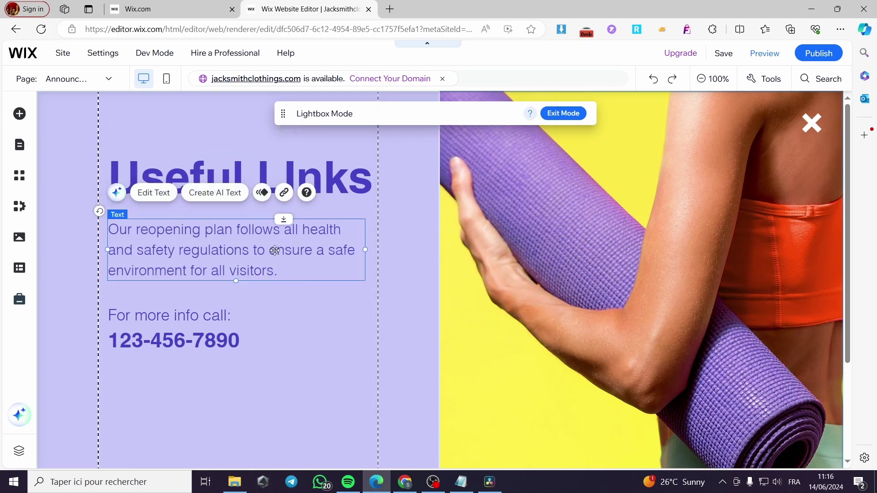
{"action": "left_click", "coordinate": [240, 337]}
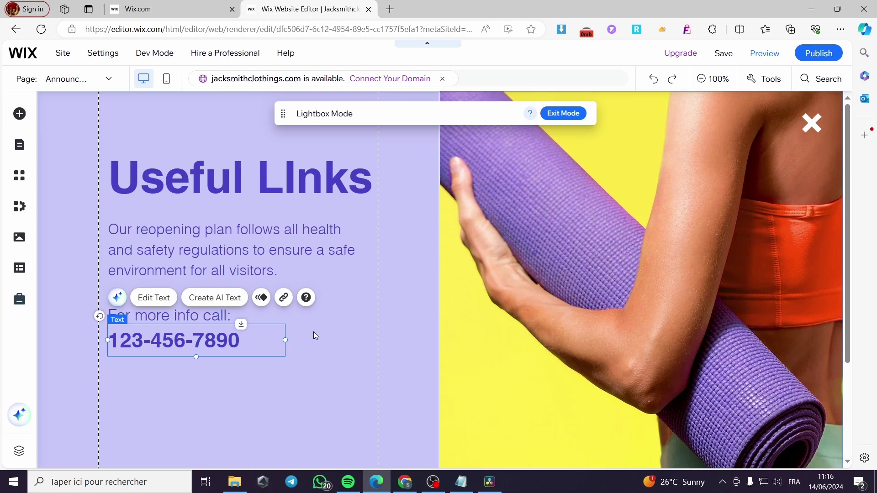
{"action": "left_click", "coordinate": [344, 310]}
{"action": "left_click_drag", "start_coordinate": [210, 314], "coordinate": [219, 456]}
{"action": "scroll", "coordinate": [254, 375], "scroll_direction": "down", "scroll_amount": 3}
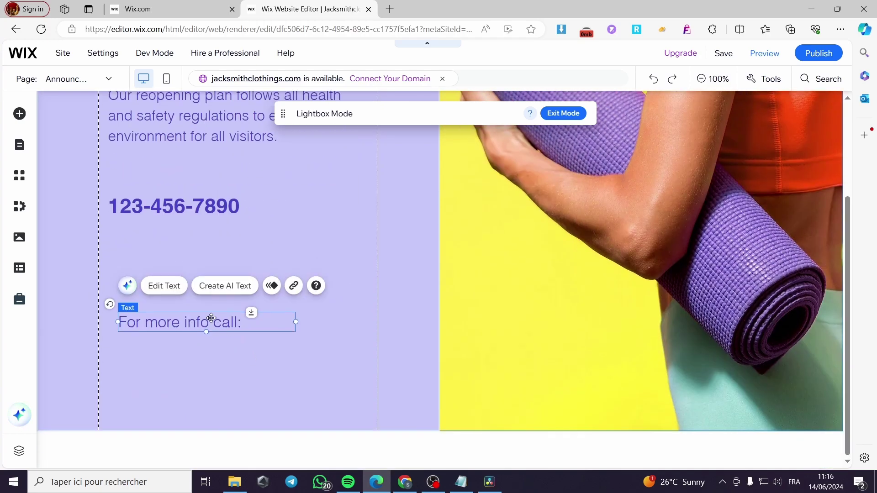
{"action": "left_click_drag", "start_coordinate": [211, 318], "coordinate": [204, 353]}
{"action": "left_click_drag", "start_coordinate": [201, 201], "coordinate": [195, 393]}
{"action": "scroll", "coordinate": [232, 294], "scroll_direction": "up", "scroll_amount": 3}
{"action": "key", "text": "Delete"}
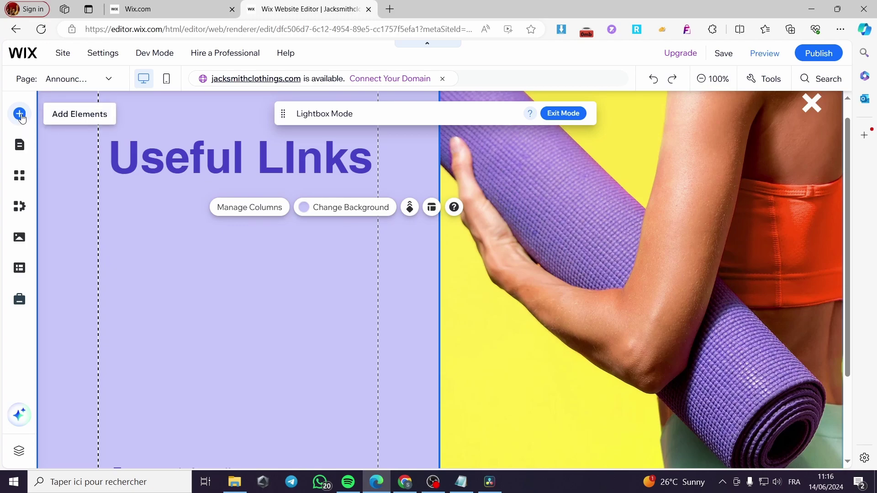
Add the plain-text vertical menu without item backgrounds to the lightbox, place it below the "Useful LInks" heading and check the layout.
{"action": "left_click", "coordinate": [20, 114]}
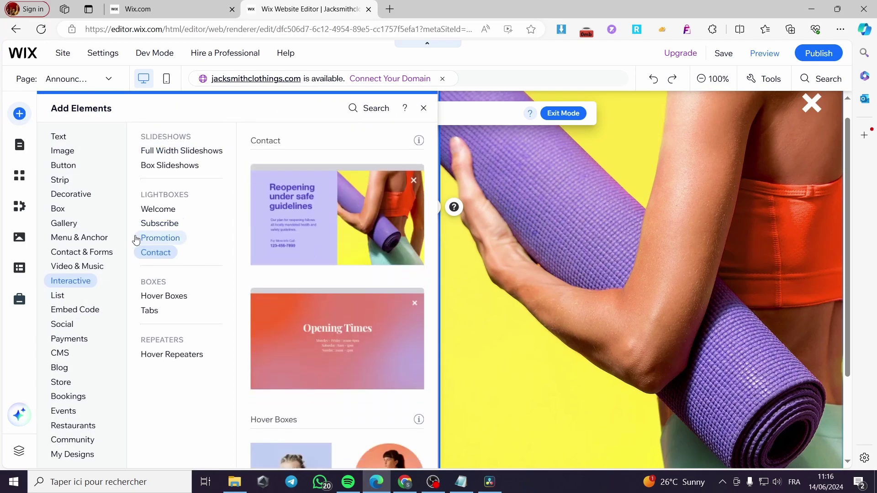
{"action": "left_click", "coordinate": [80, 252]}
{"action": "left_click", "coordinate": [78, 238]}
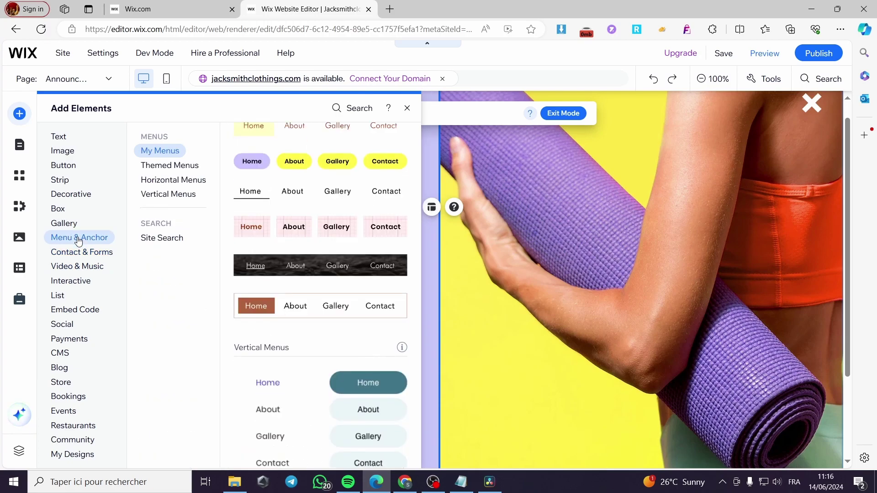
{"action": "scroll", "coordinate": [276, 285], "scroll_direction": "down", "scroll_amount": 3}
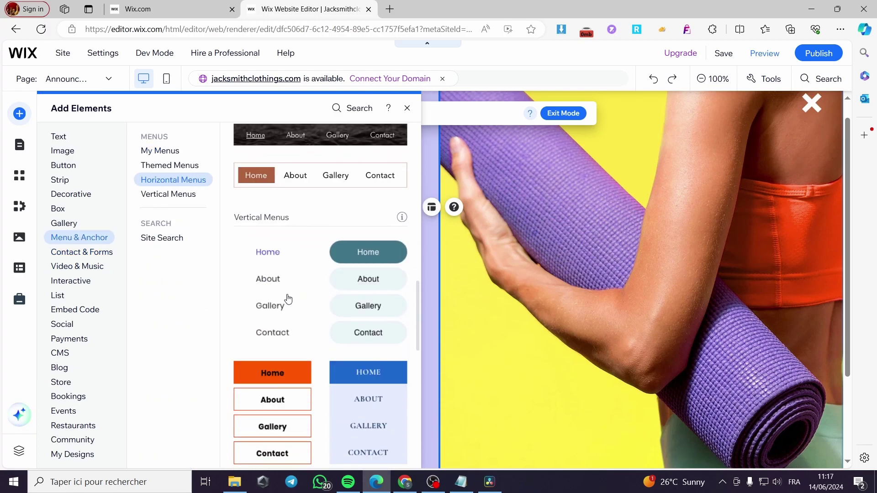
{"action": "mouse_move", "coordinate": [286, 300]}
{"action": "left_mouse_down"}
{"action": "mouse_move", "coordinate": [464, 268]}
{"action": "mouse_move", "coordinate": [278, 286]}
{"action": "left_mouse_up"}
{"action": "left_click_drag", "start_coordinate": [296, 352], "coordinate": [227, 347]}
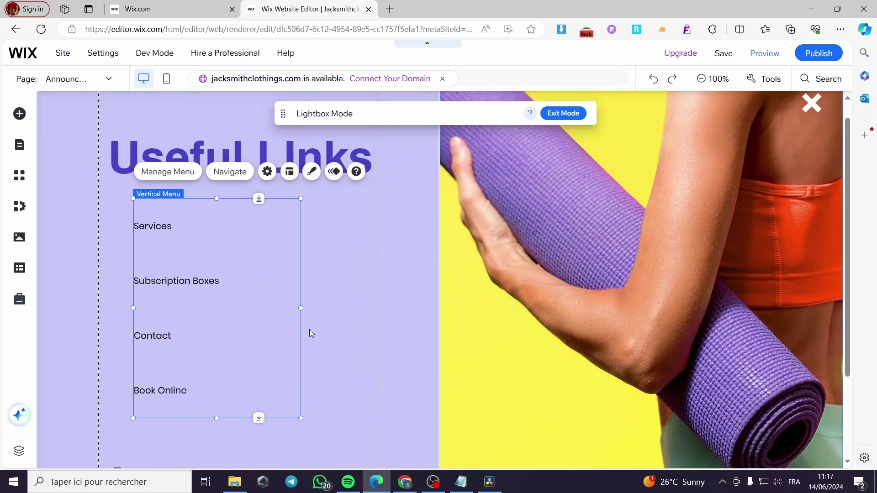
{"action": "scroll", "coordinate": [347, 324], "scroll_direction": "down", "scroll_amount": 1}
{"action": "left_click", "coordinate": [399, 306]}
{"action": "scroll", "coordinate": [280, 308], "scroll_direction": "up", "scroll_amount": 2}
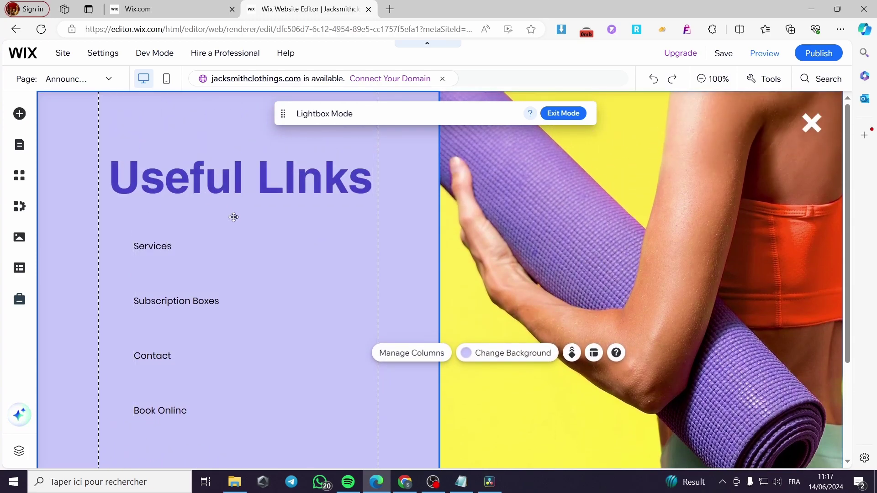
{"action": "scroll", "coordinate": [271, 262], "scroll_direction": "down", "scroll_amount": 1}
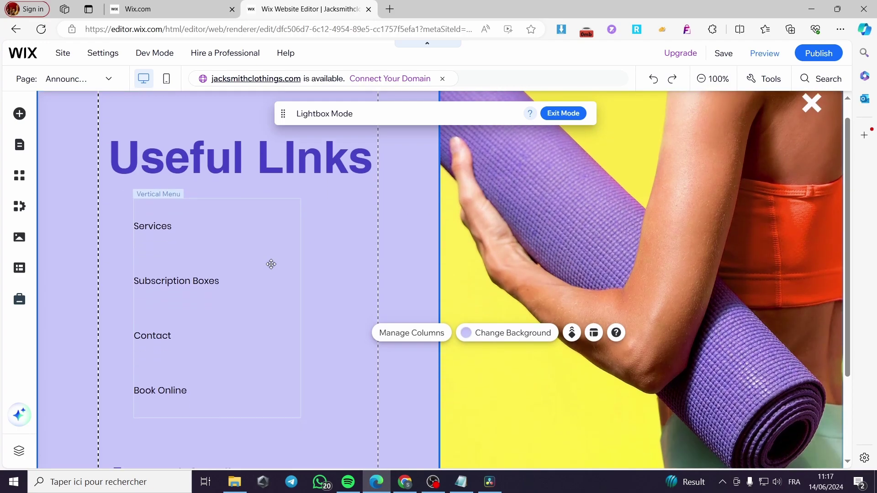
{"action": "scroll", "coordinate": [281, 198], "scroll_direction": "up", "scroll_amount": 1}
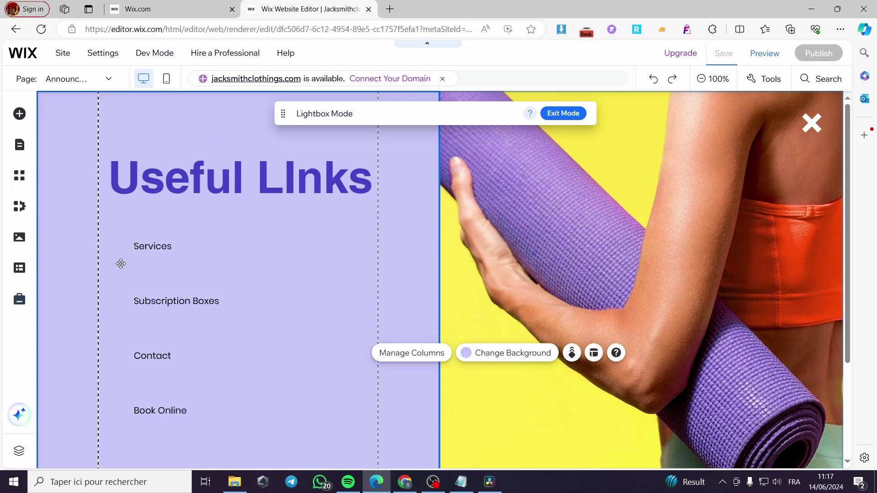
Leave the lightbox by opening the Home page from the site menu's page list, and select the header strip.
{"action": "left_click", "coordinate": [21, 147]}
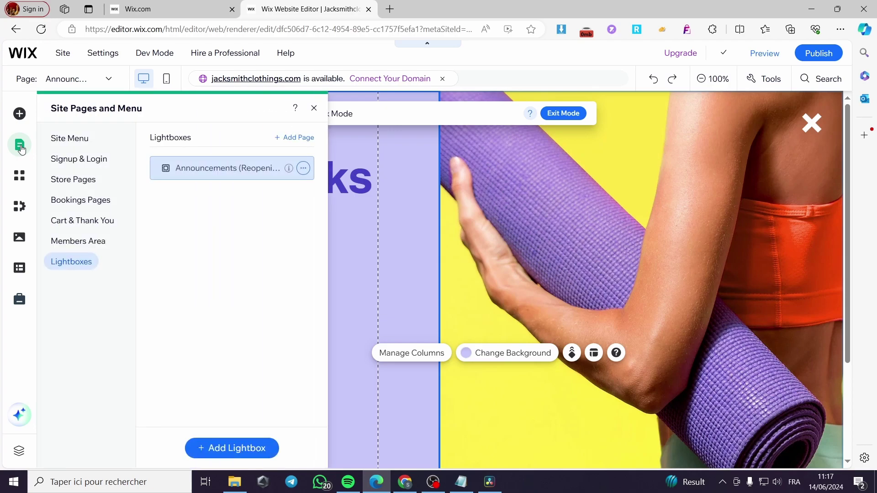
{"action": "left_click", "coordinate": [85, 145]}
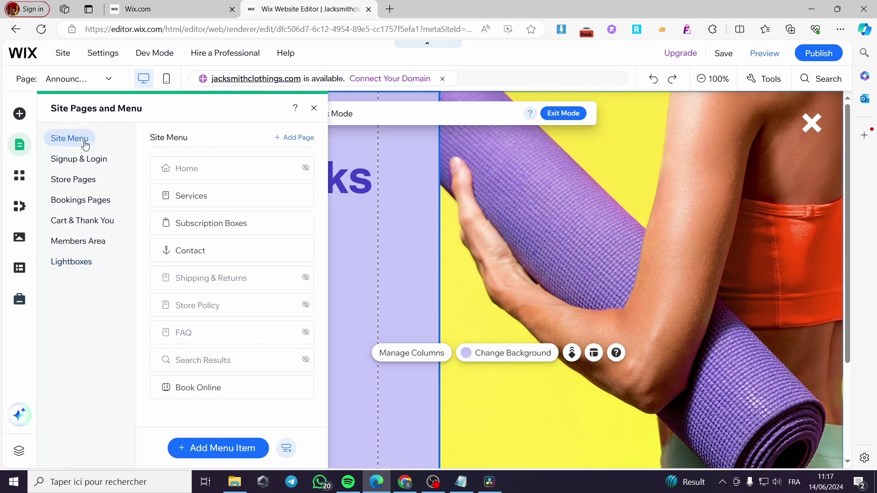
{"action": "left_click", "coordinate": [185, 171]}
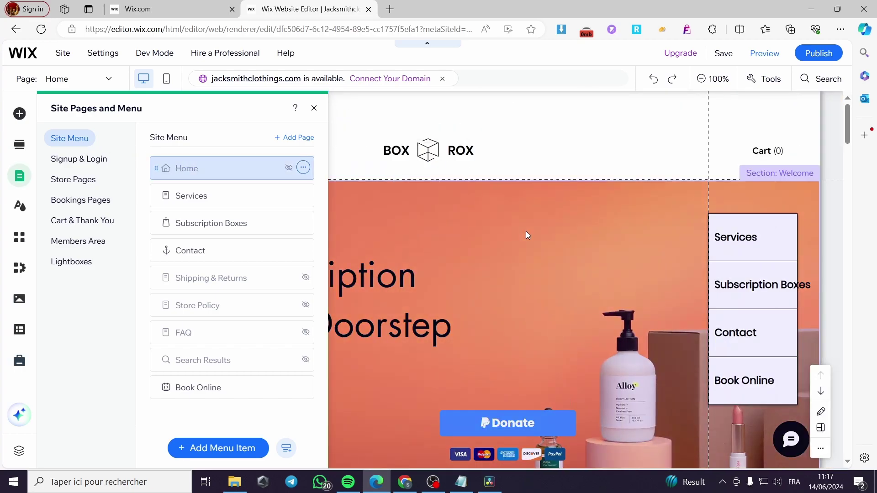
{"action": "left_click", "coordinate": [583, 139]}
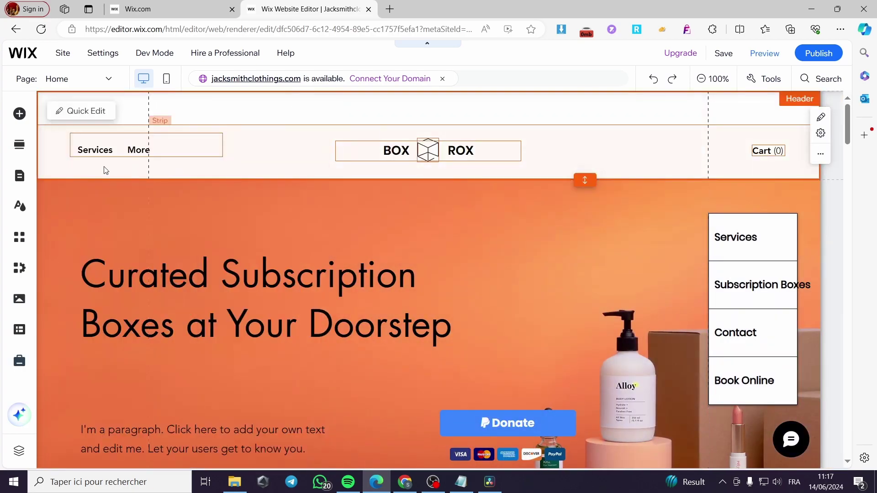
Look through the elements that can be added and browse the full collection of decorative basic shapes.
{"action": "left_click", "coordinate": [19, 114]}
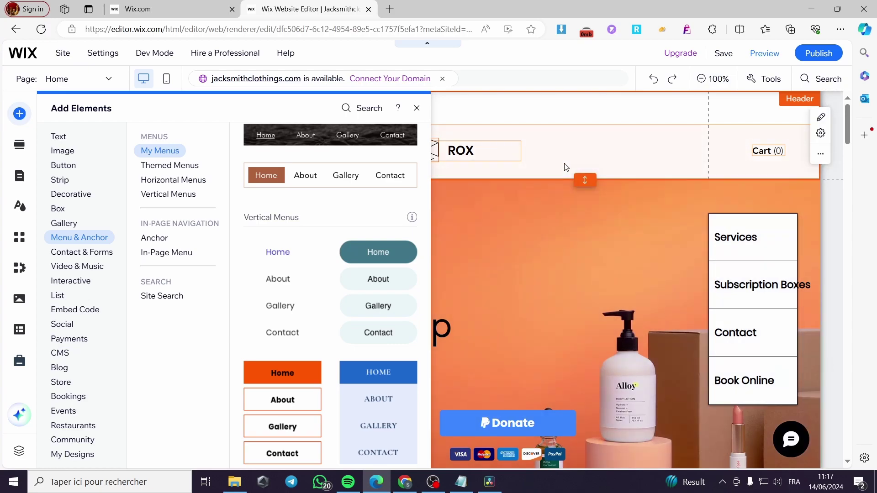
{"action": "left_click", "coordinate": [60, 180]}
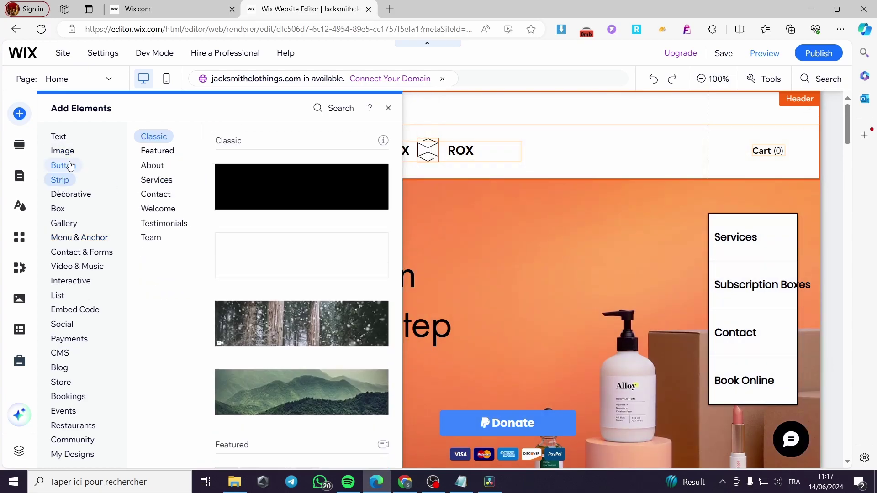
{"action": "left_click", "coordinate": [62, 169]}
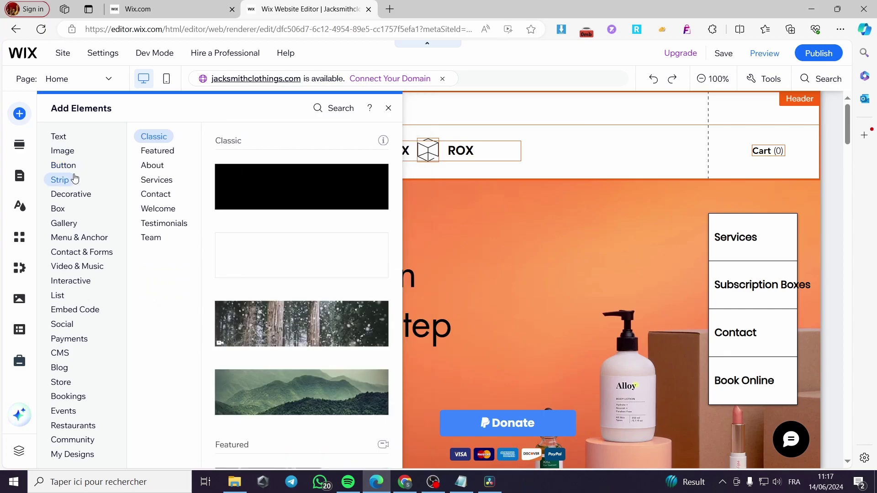
{"action": "mouse_move", "coordinate": [90, 197]}
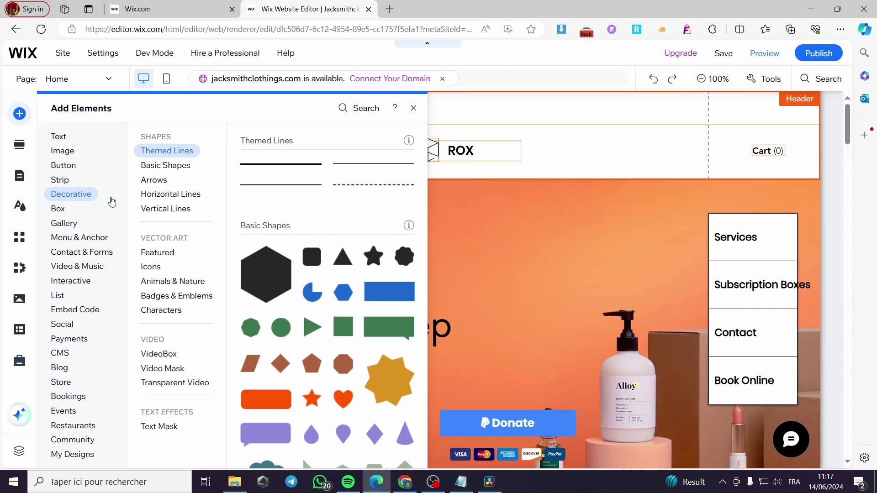
{"action": "scroll", "coordinate": [337, 223], "scroll_direction": "down", "scroll_amount": 5}
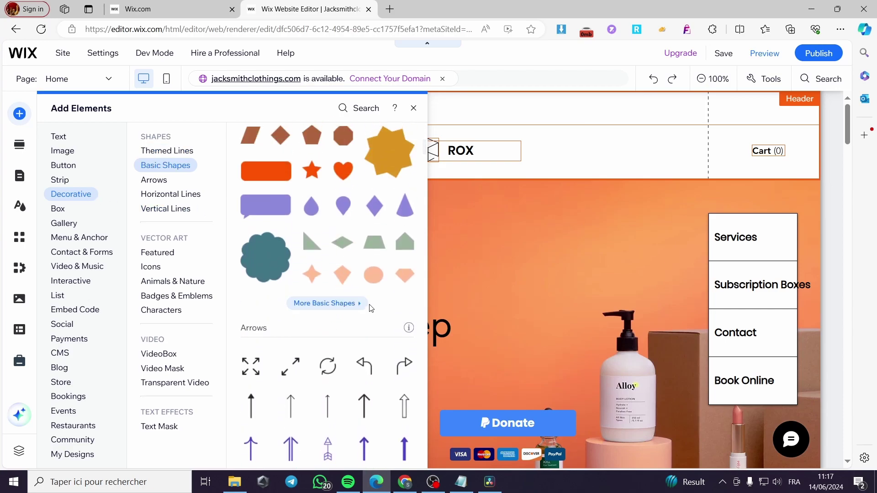
{"action": "left_click", "coordinate": [301, 303]}
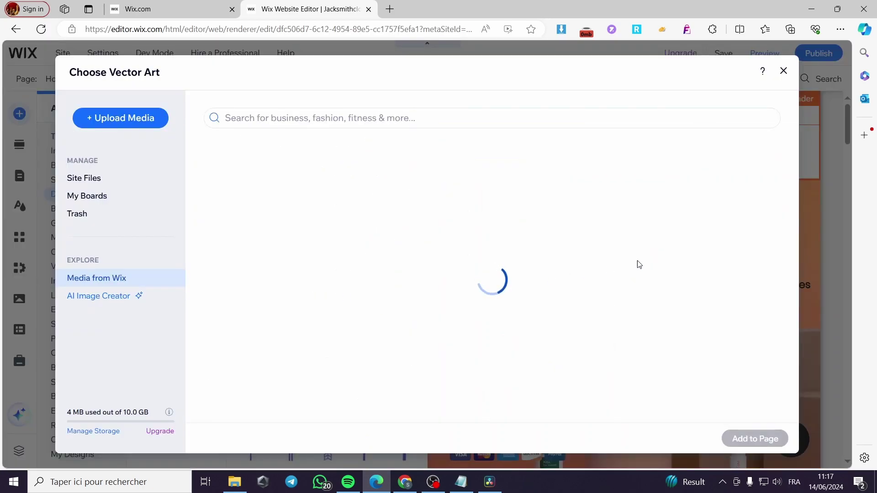
{"action": "scroll", "coordinate": [568, 215], "scroll_direction": "down", "scroll_amount": 5}
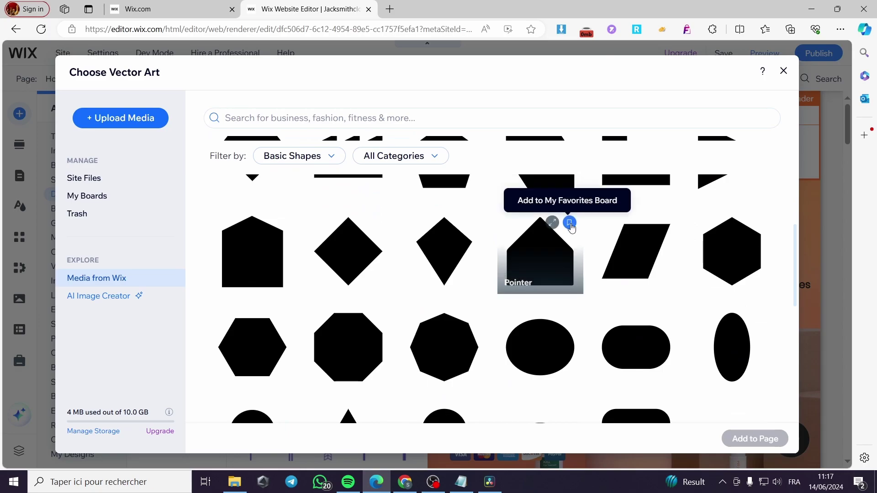
{"action": "scroll", "coordinate": [572, 225], "scroll_direction": "down", "scroll_amount": 5}
Search the vector art for "lines" and add the shape made of three thin, widely spaced horizontal lines to the page.
{"action": "left_click", "coordinate": [377, 117]}
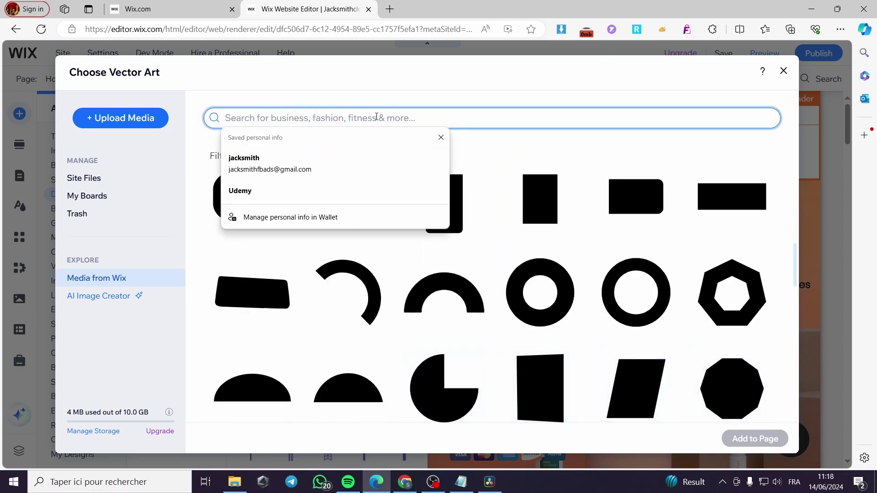
{"action": "type", "text": "lines"}
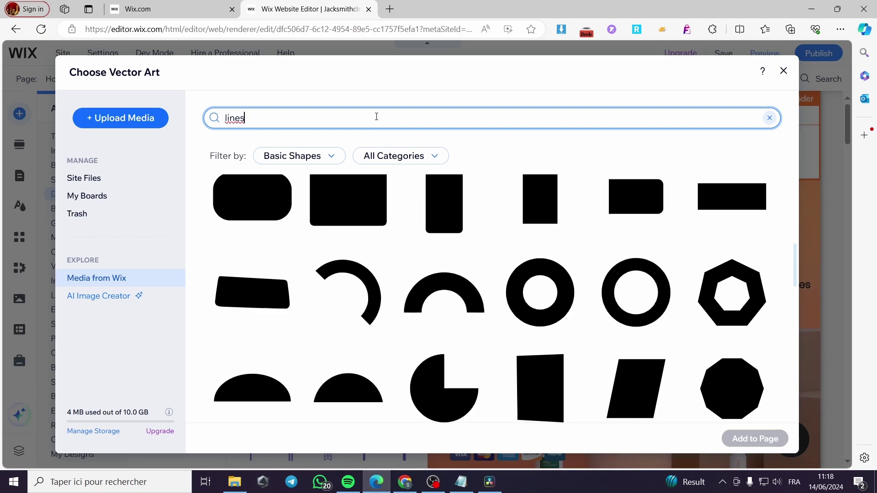
{"action": "key", "text": "Return"}
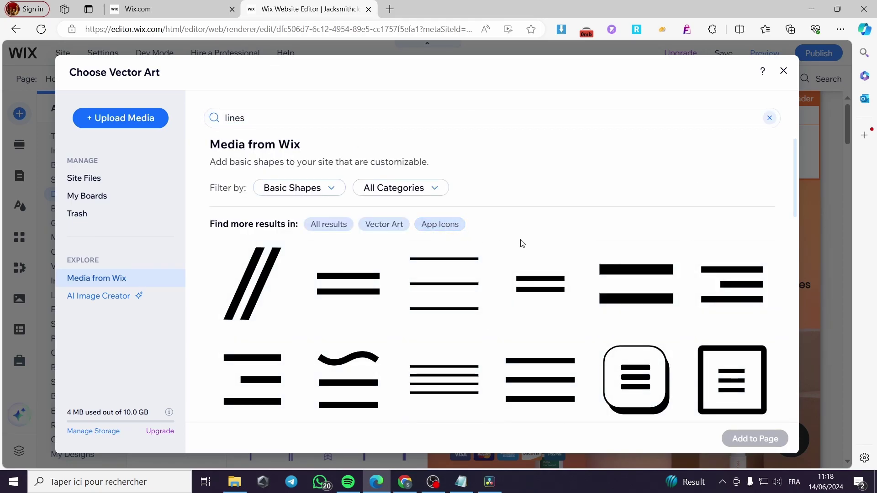
{"action": "left_click", "coordinate": [445, 286]}
{"action": "left_click", "coordinate": [759, 435]}
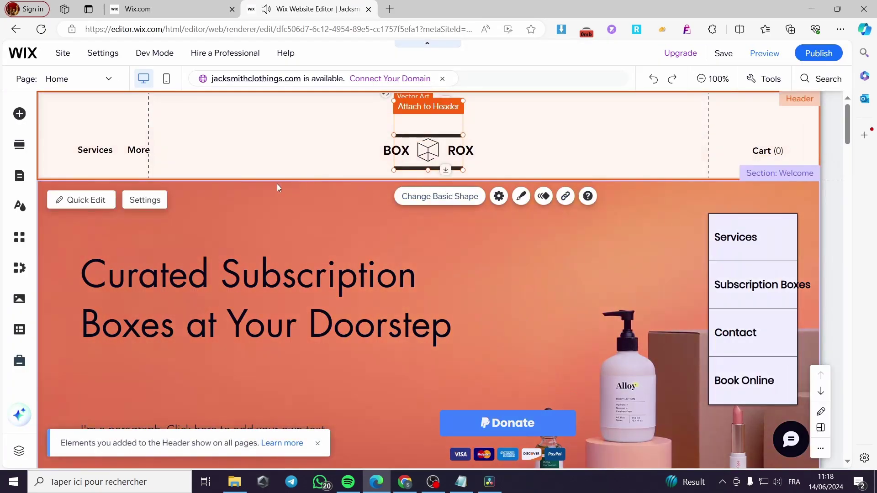
Shrink the three-line shape to icon size and place it in the header's empty column between the BOX ROX logo and the cart.
{"action": "left_click_drag", "start_coordinate": [456, 159], "coordinate": [491, 161]}
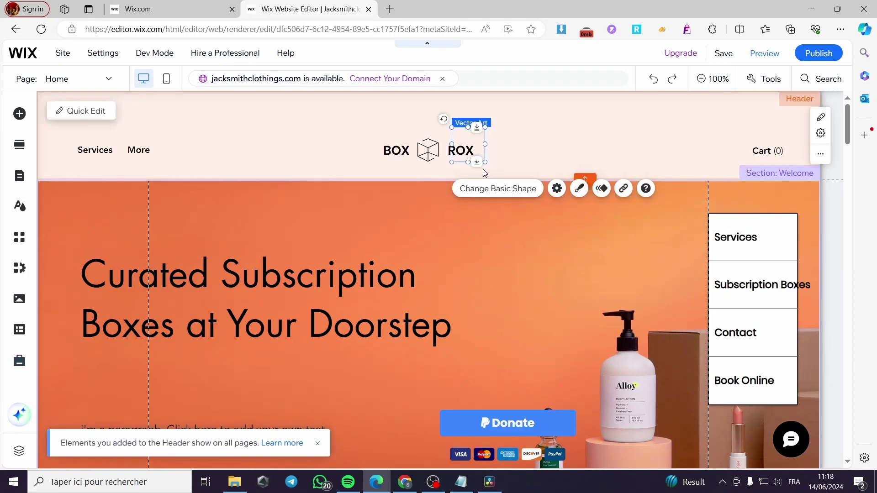
{"action": "left_click", "coordinate": [626, 139]}
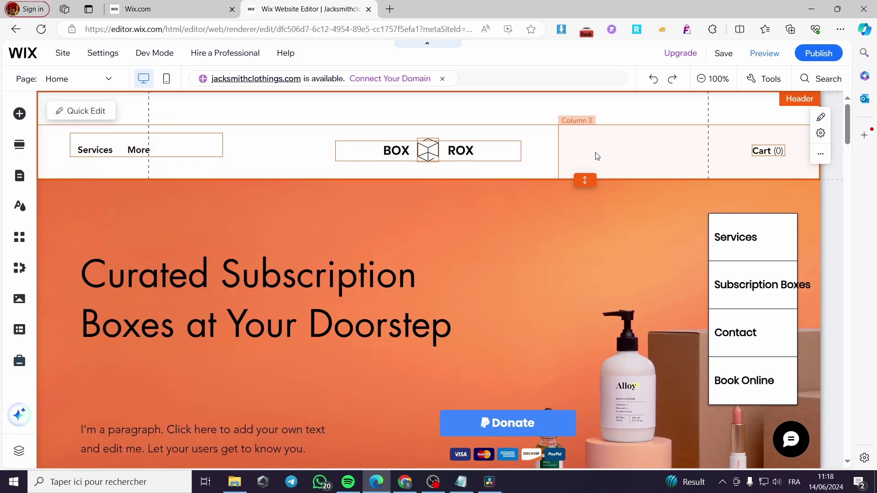
{"action": "left_click_drag", "start_coordinate": [486, 198], "coordinate": [503, 192]}
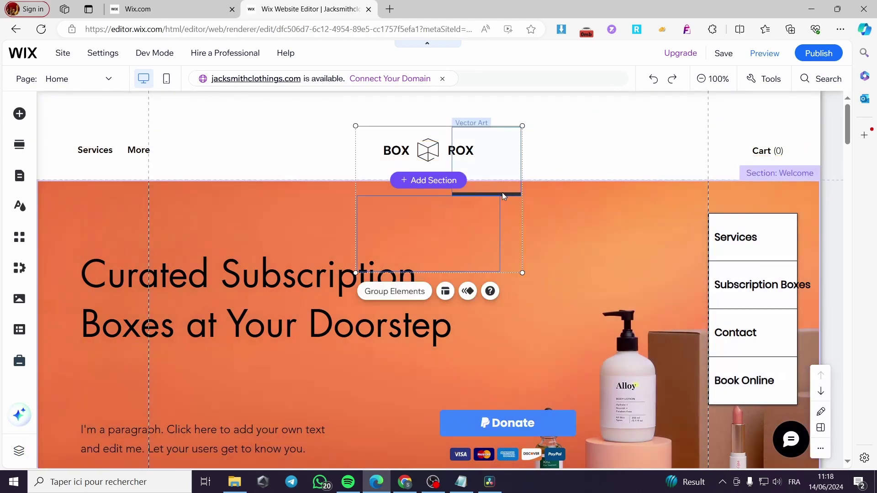
{"action": "left_click", "coordinate": [511, 160]}
{"action": "left_click", "coordinate": [503, 188]}
{"action": "left_click_drag", "start_coordinate": [503, 187], "coordinate": [603, 147]}
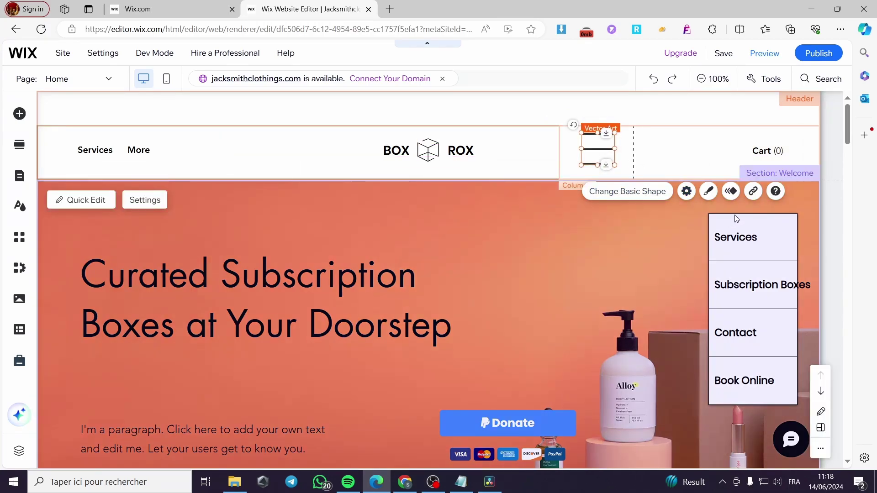
Link the three-line icon to the "Announcements (Reopening)" lightbox and save the site.
{"action": "left_click", "coordinate": [754, 192]}
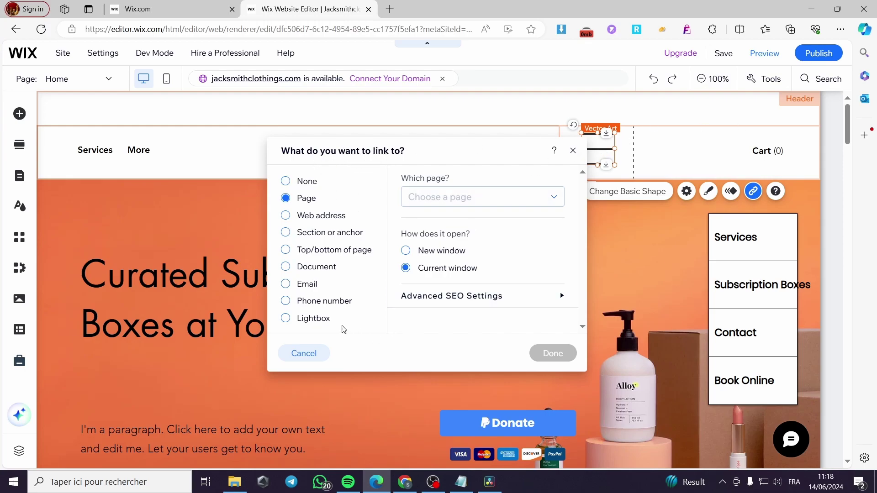
{"action": "left_click", "coordinate": [312, 319]}
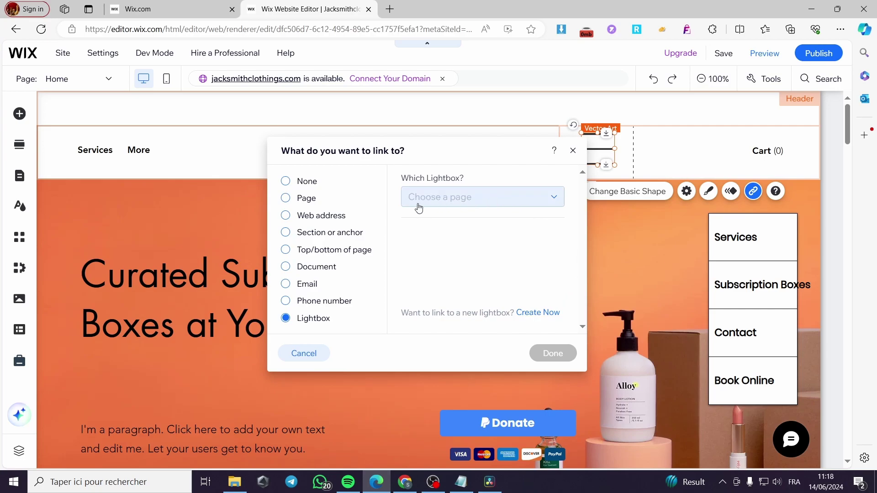
{"action": "left_click", "coordinate": [446, 199]}
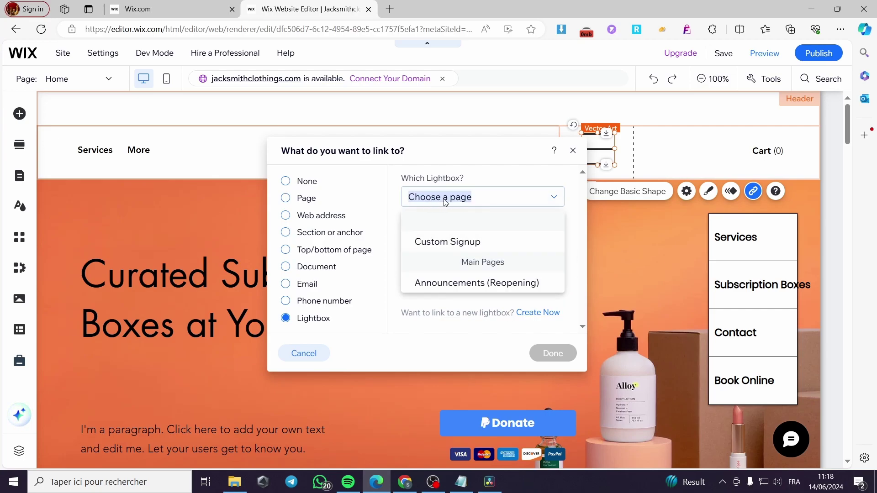
{"action": "left_click", "coordinate": [529, 285]}
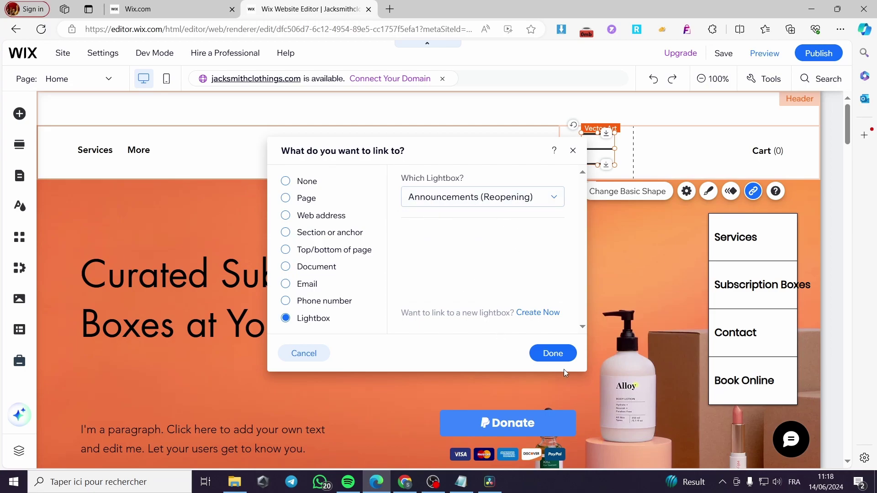
{"action": "left_click", "coordinate": [560, 354]}
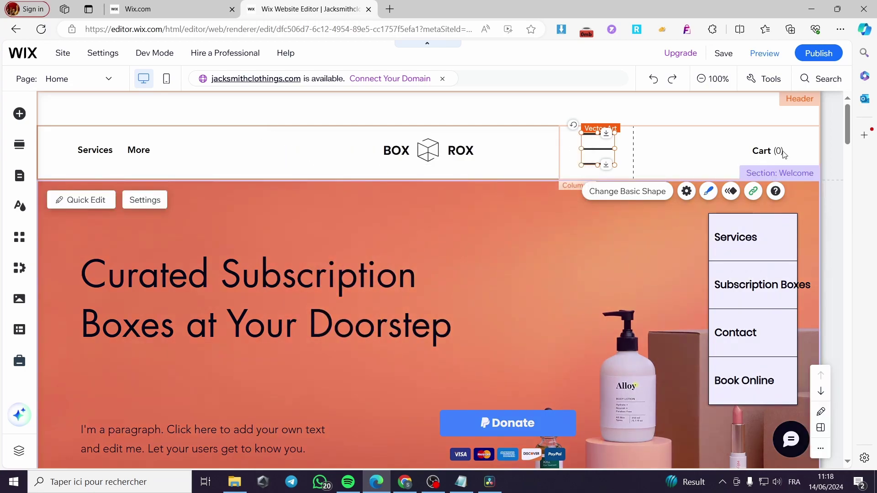
{"action": "left_click", "coordinate": [724, 53]}
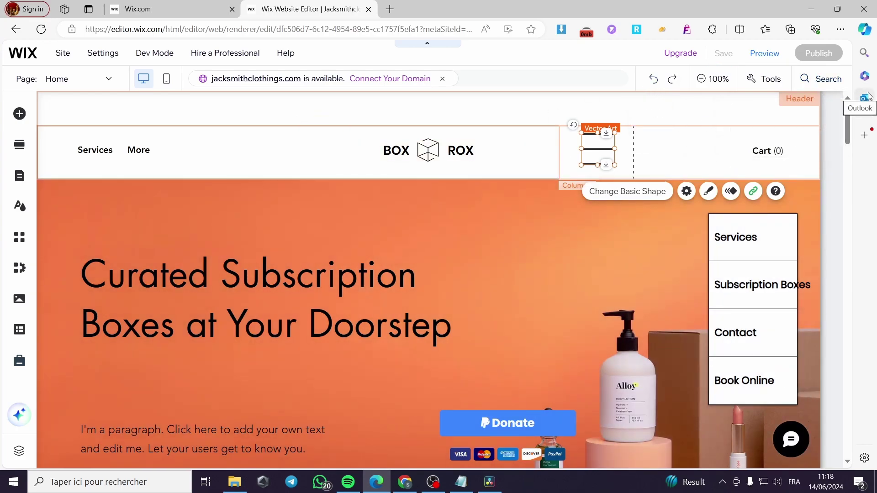
Preview the site, open the lightbox from the three-line header icon, check its links, close it and look over the Home page.
{"action": "left_click", "coordinate": [752, 58]}
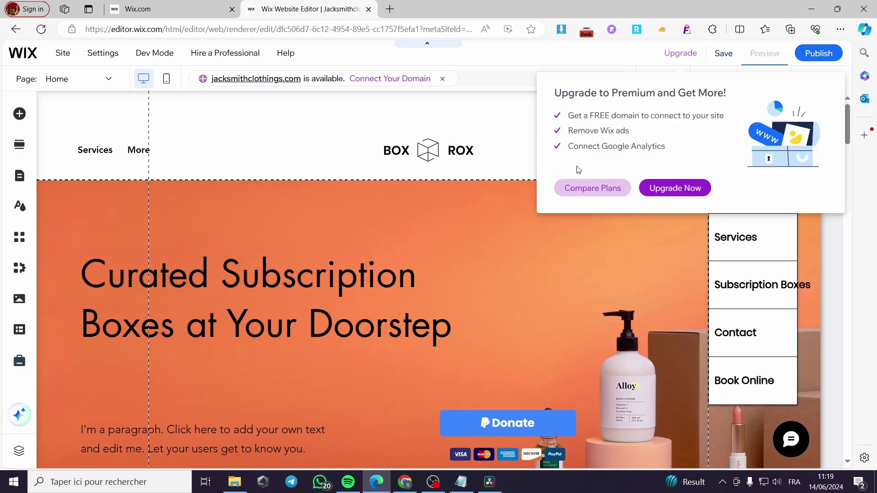
{"action": "left_click", "coordinate": [525, 127]}
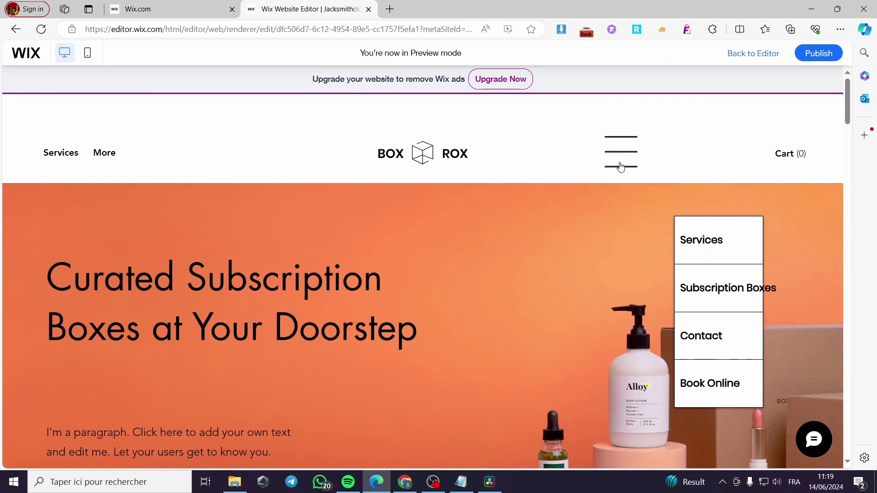
{"action": "left_click", "coordinate": [610, 160]}
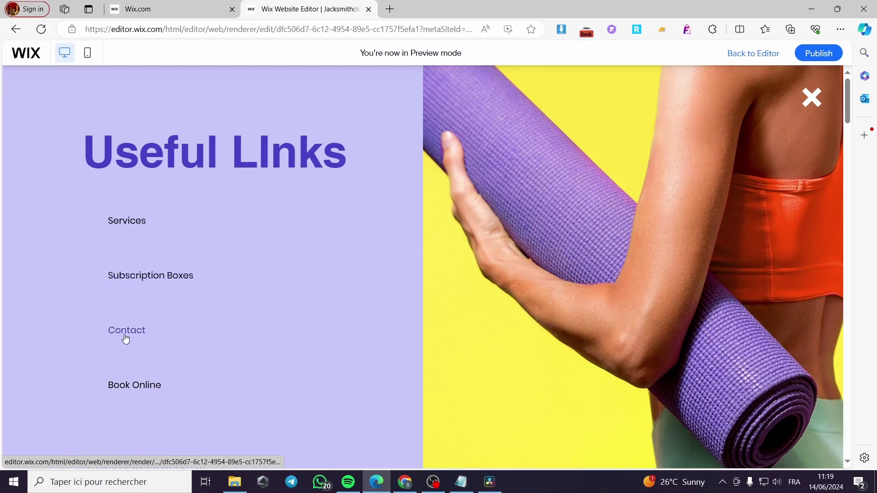
{"action": "scroll", "coordinate": [134, 387], "scroll_direction": "down", "scroll_amount": 2}
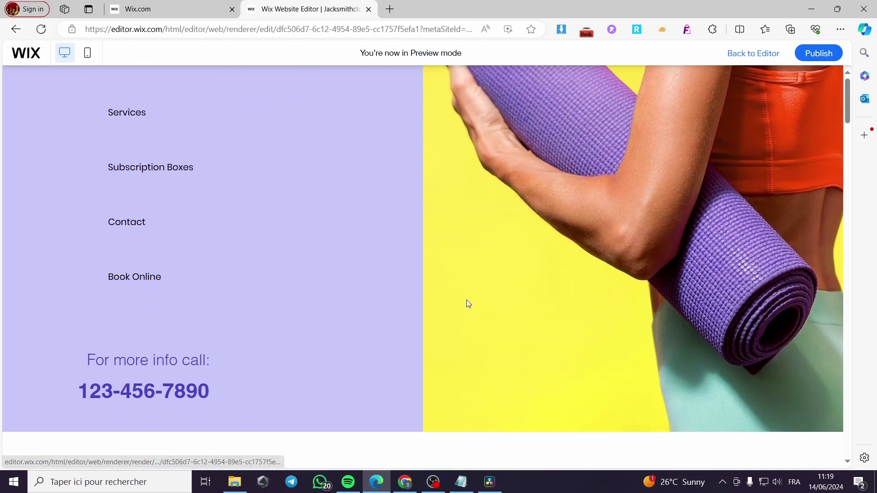
{"action": "scroll", "coordinate": [166, 374], "scroll_direction": "up", "scroll_amount": 2}
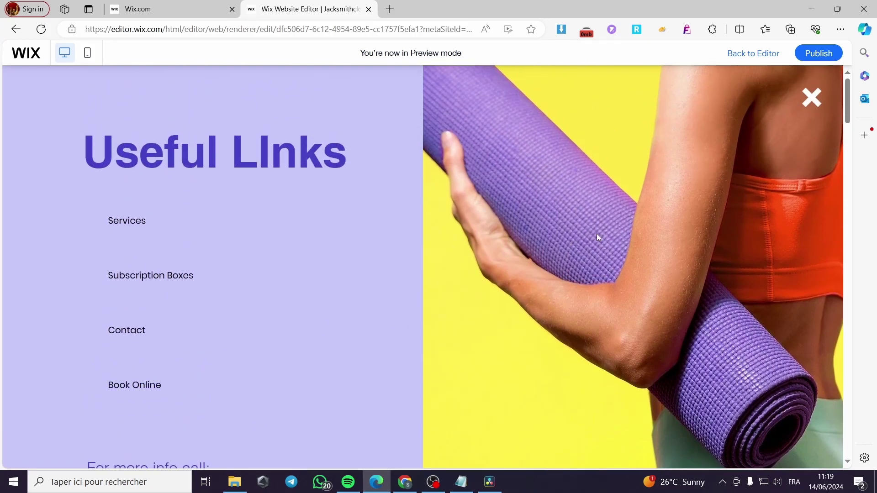
{"action": "left_click", "coordinate": [818, 102]}
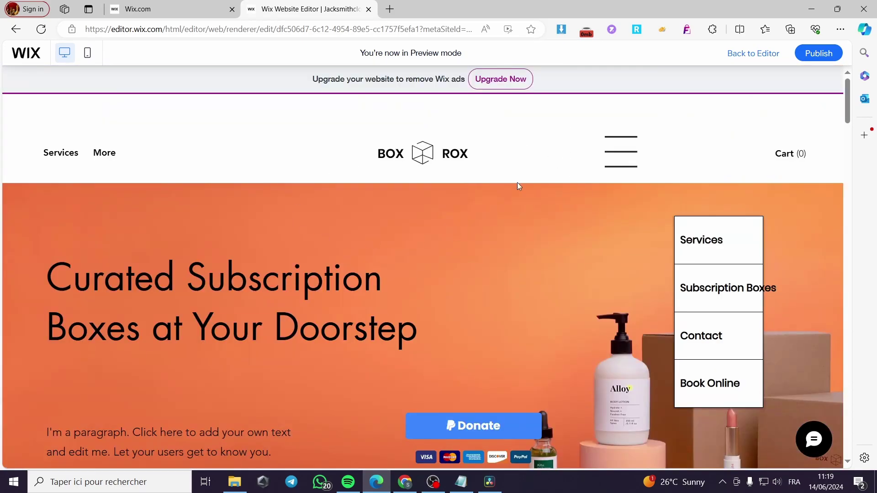
{"action": "scroll", "coordinate": [530, 192], "scroll_direction": "down", "scroll_amount": 5}
{"action": "scroll", "coordinate": [527, 224], "scroll_direction": "up", "scroll_amount": 5}
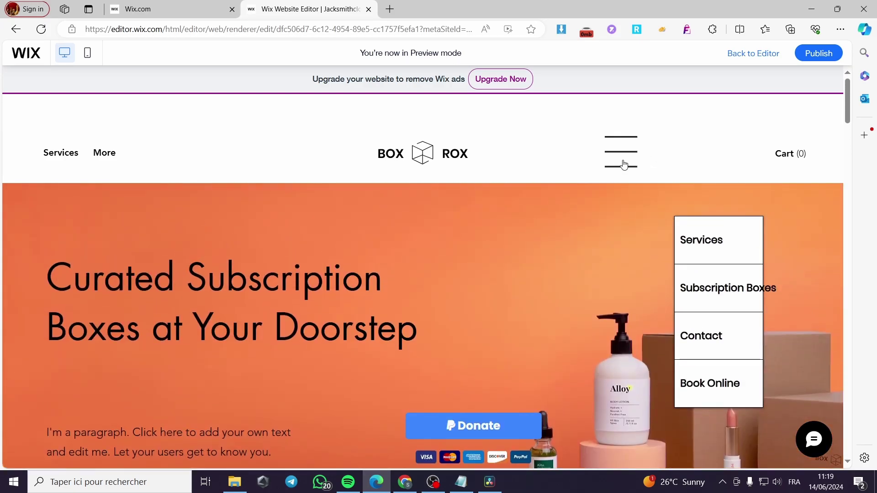